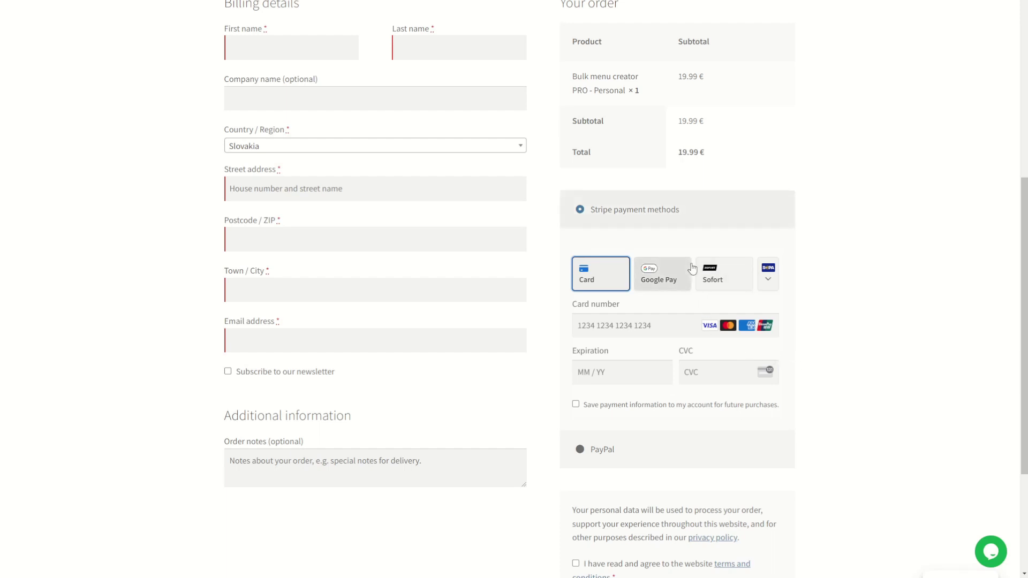
{"action": "left_click", "coordinate": [730, 284]}
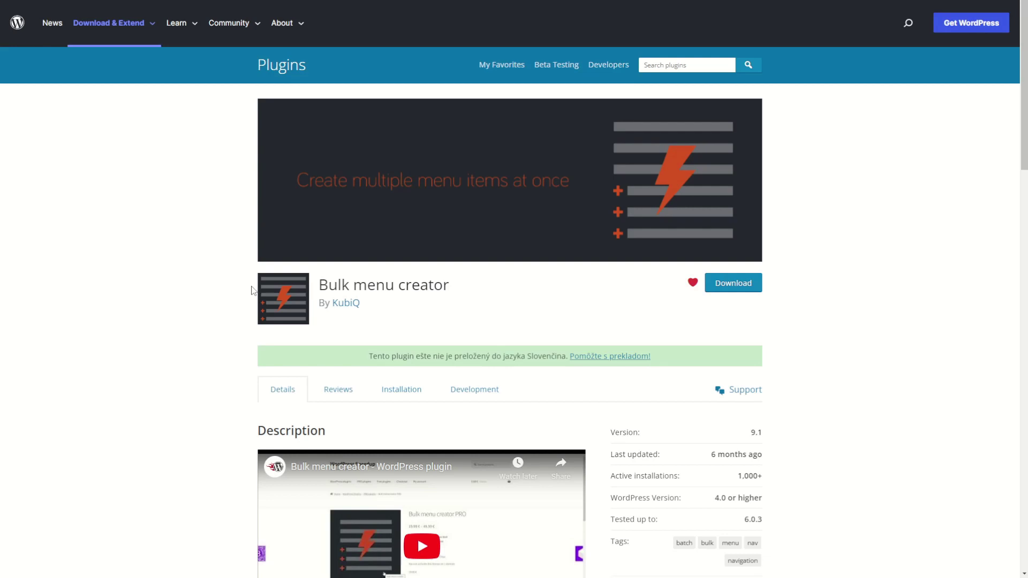
{"action": "scroll", "coordinate": [225, 406], "scroll_direction": "down", "scroll_amount": 3}
{"action": "scroll", "coordinate": [224, 408], "scroll_direction": "down", "scroll_amount": 4}
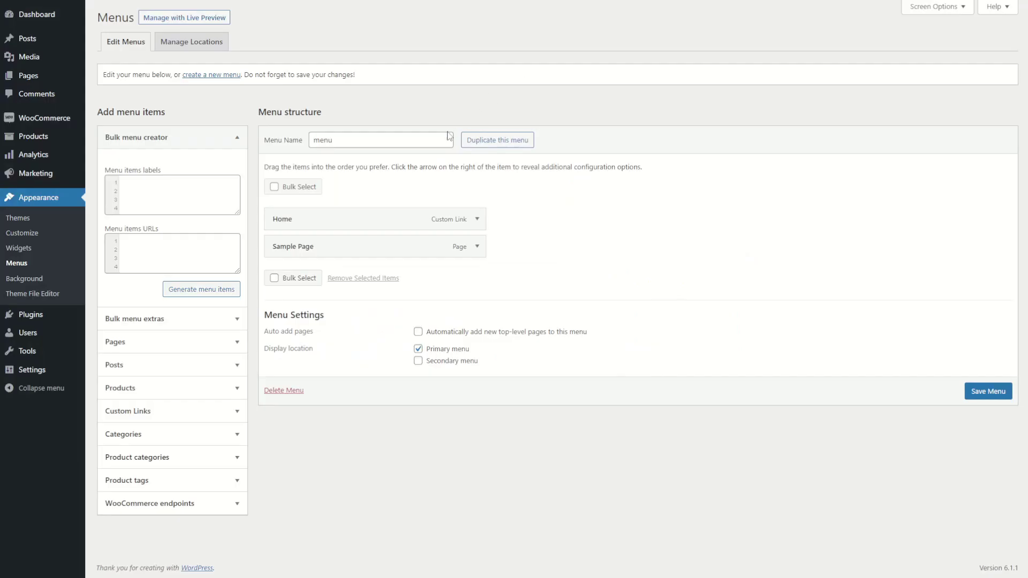
- Duplicate the Home menu item and delete the copy after expanding its settings
{"action": "mouse_move", "coordinate": [407, 215]}
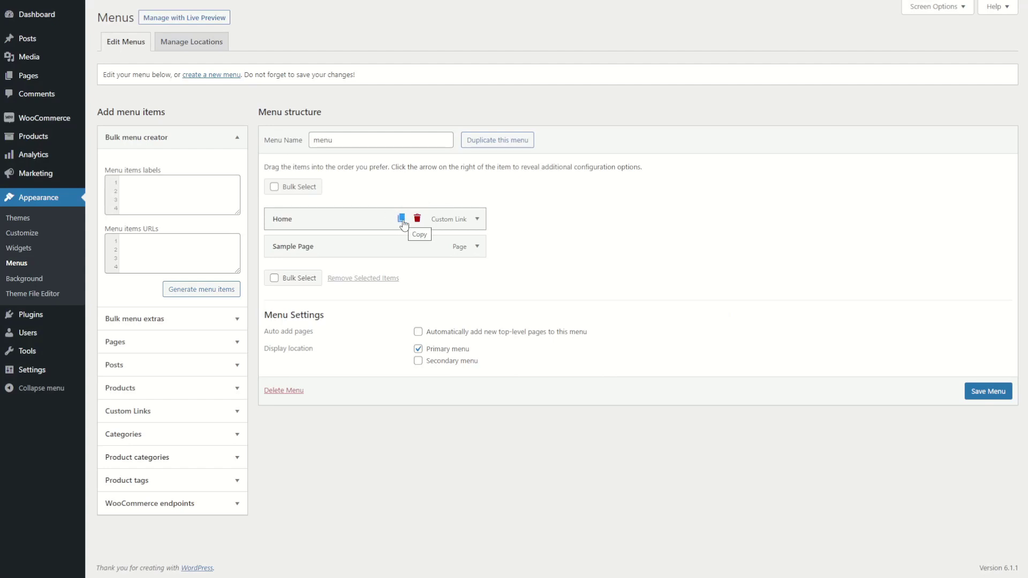
{"action": "left_click", "coordinate": [402, 220]}
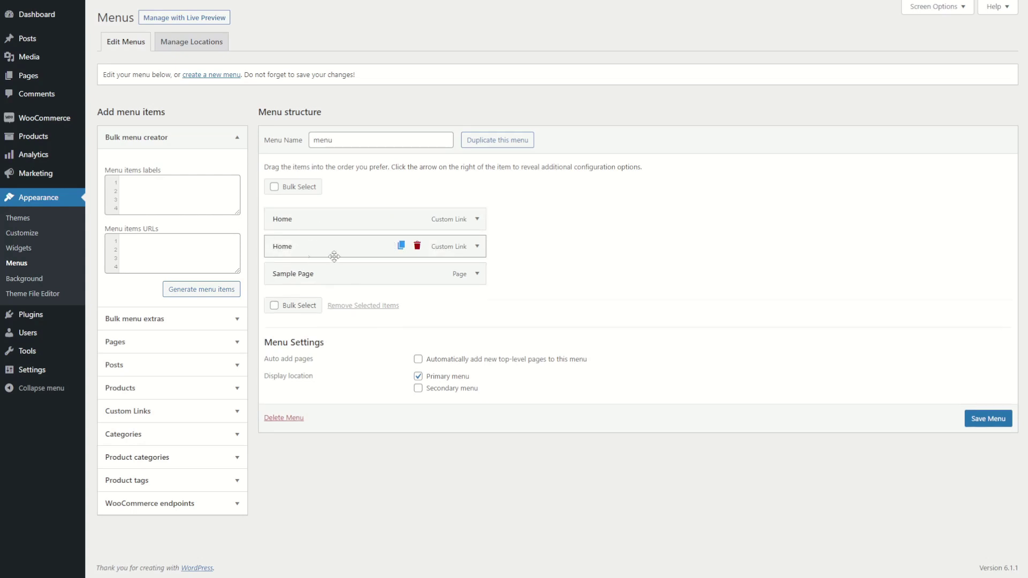
{"action": "left_click", "coordinate": [477, 247]}
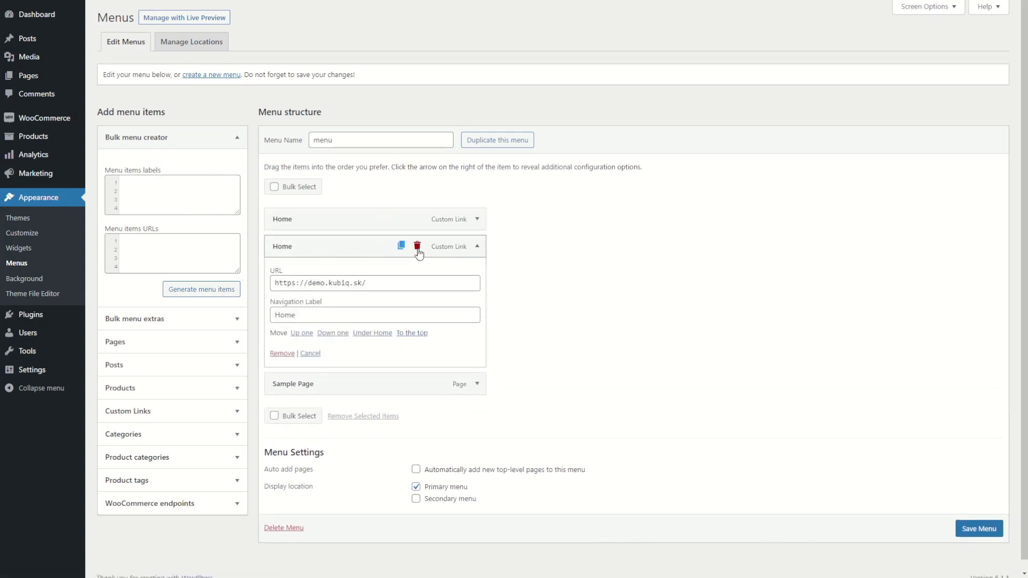
{"action": "left_click", "coordinate": [418, 248]}
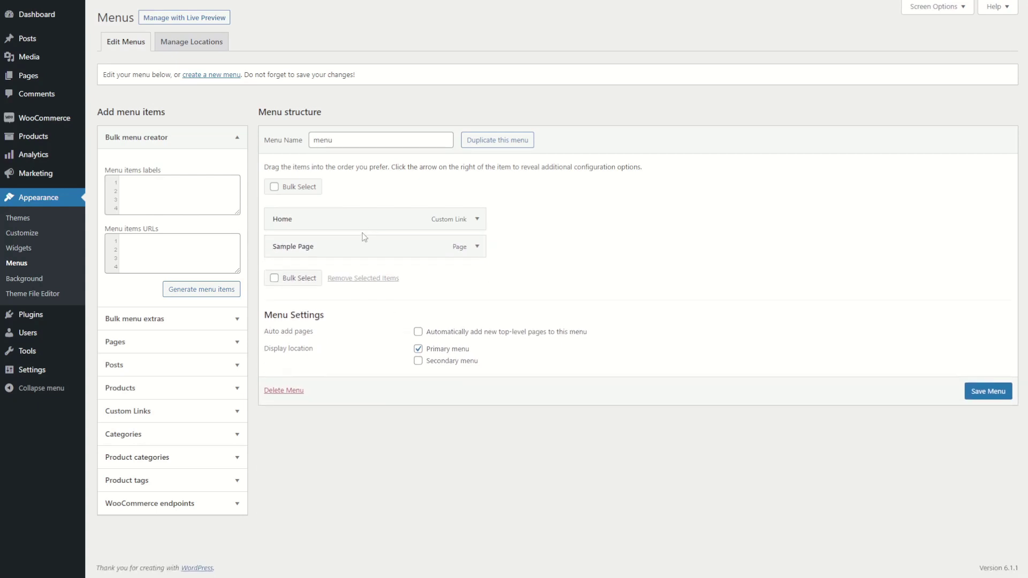
- Add a Profile item from the Bulk menu extras to the menu and view its available URL options
{"action": "left_click", "coordinate": [137, 319]}
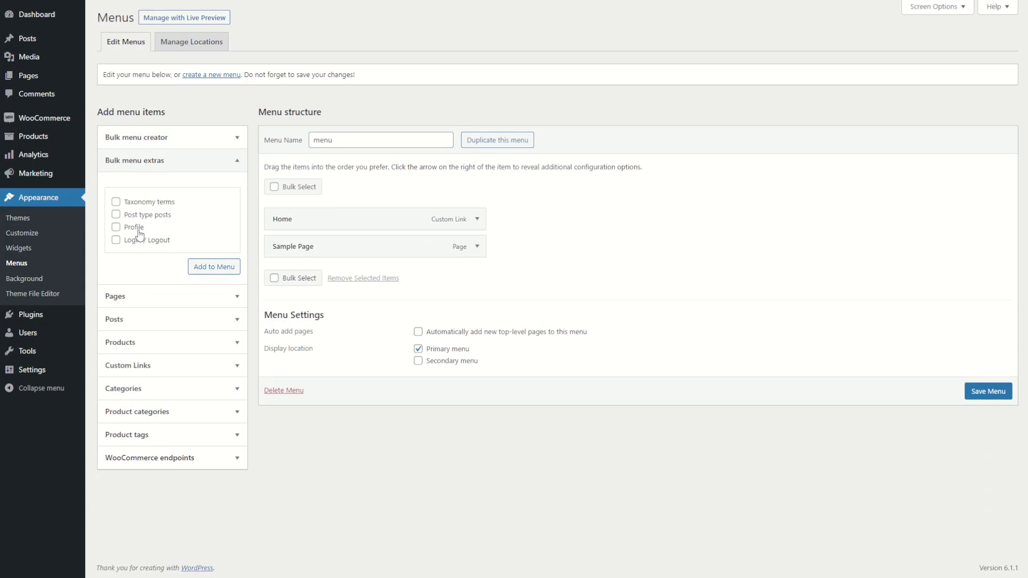
{"action": "left_click", "coordinate": [138, 230]}
{"action": "left_click", "coordinate": [221, 271]}
{"action": "left_click", "coordinate": [477, 274]}
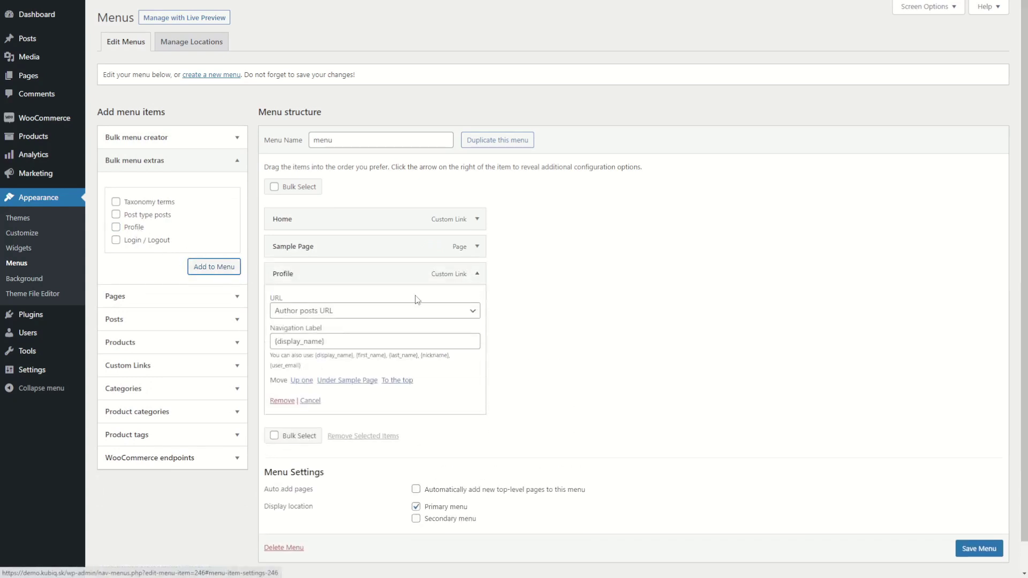
{"action": "left_click", "coordinate": [335, 312]}
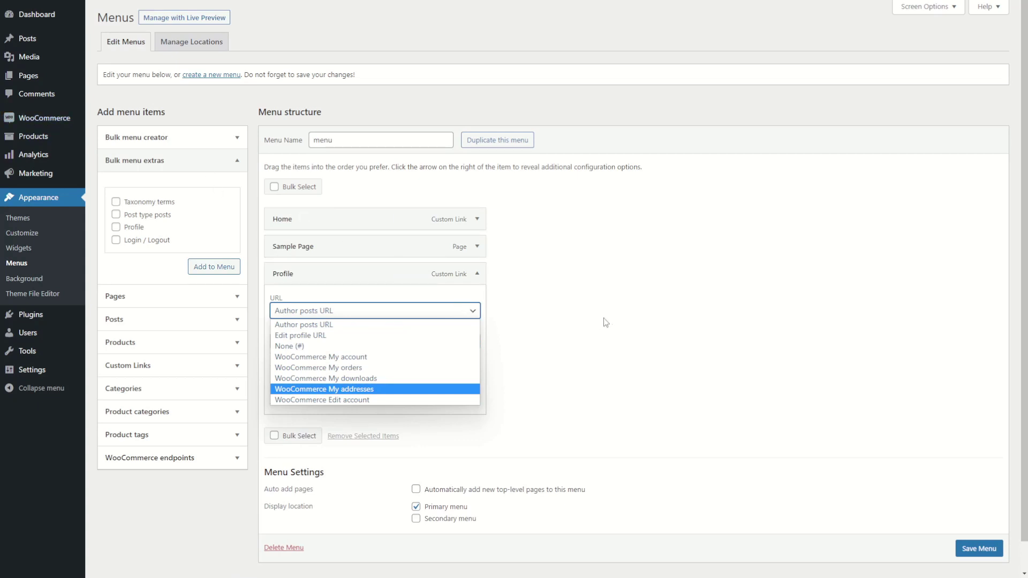
{"action": "left_click", "coordinate": [506, 325]}
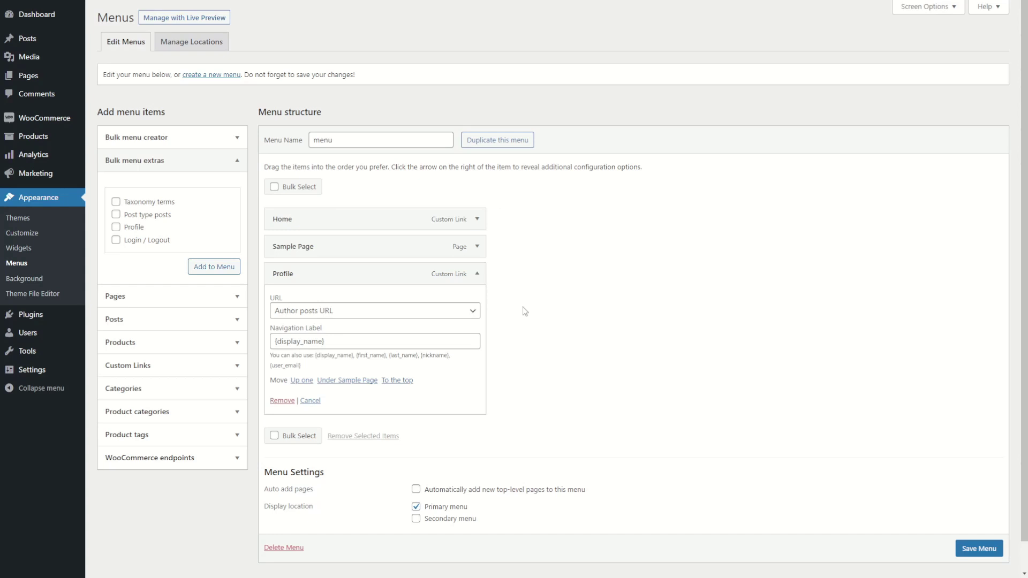
- Add a Login / Logout item from the Bulk menu extras and review its URL, redirect and label settings
{"action": "left_click", "coordinate": [116, 239]}
{"action": "left_click", "coordinate": [210, 272]}
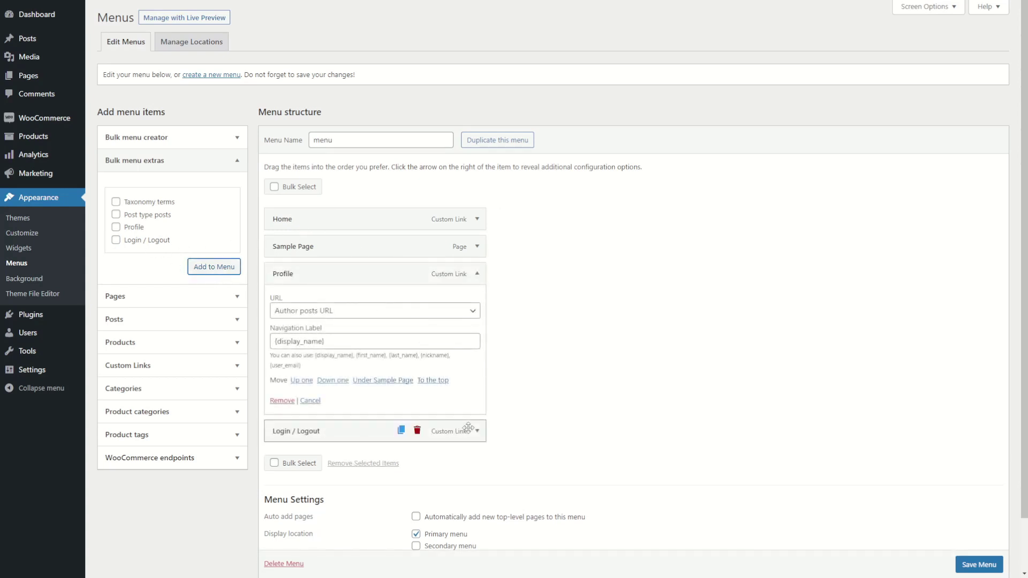
{"action": "left_click", "coordinate": [477, 273]}
{"action": "left_click", "coordinate": [477, 301]}
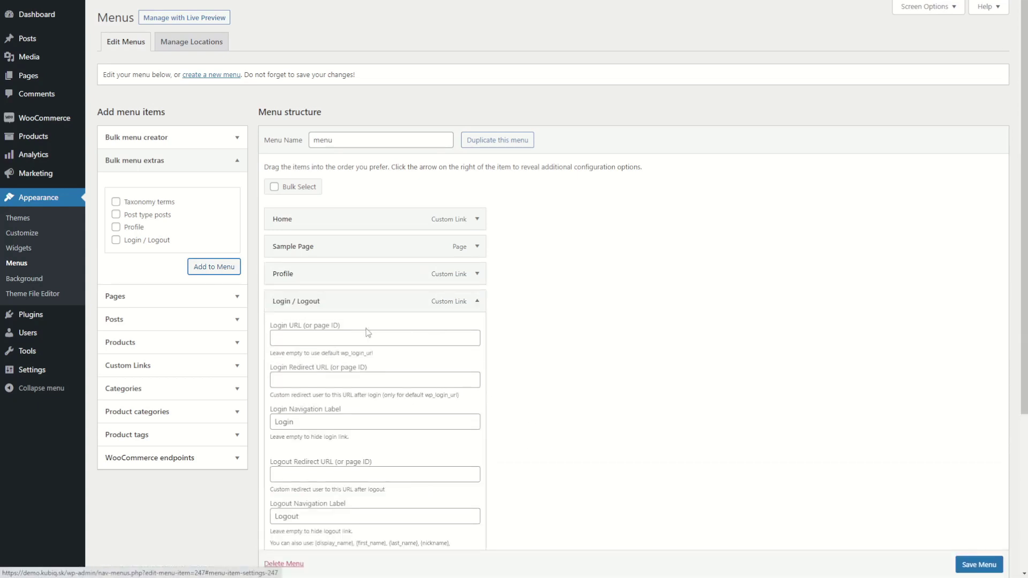
{"action": "left_click", "coordinate": [318, 335]}
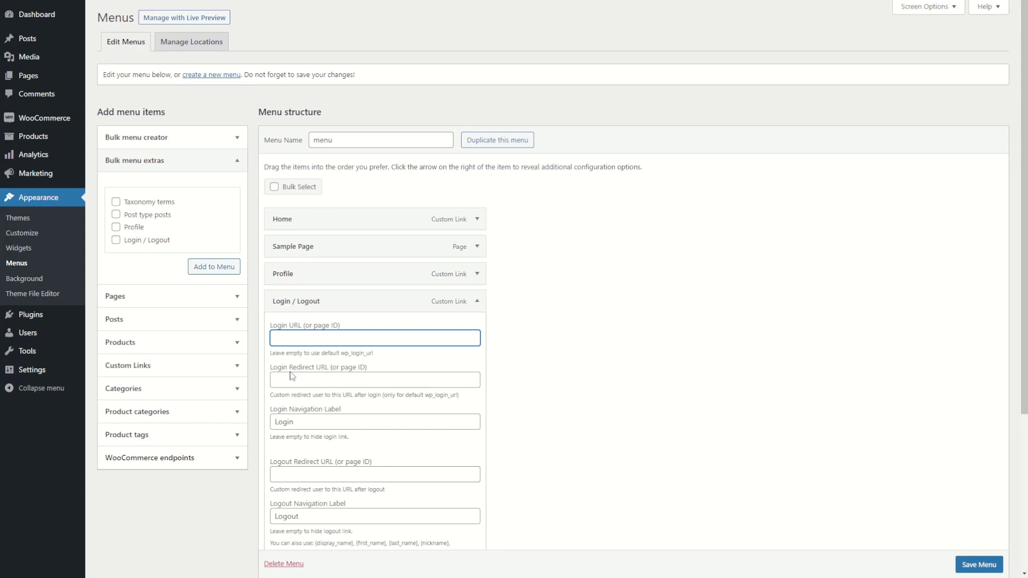
{"action": "left_click", "coordinate": [478, 303]}
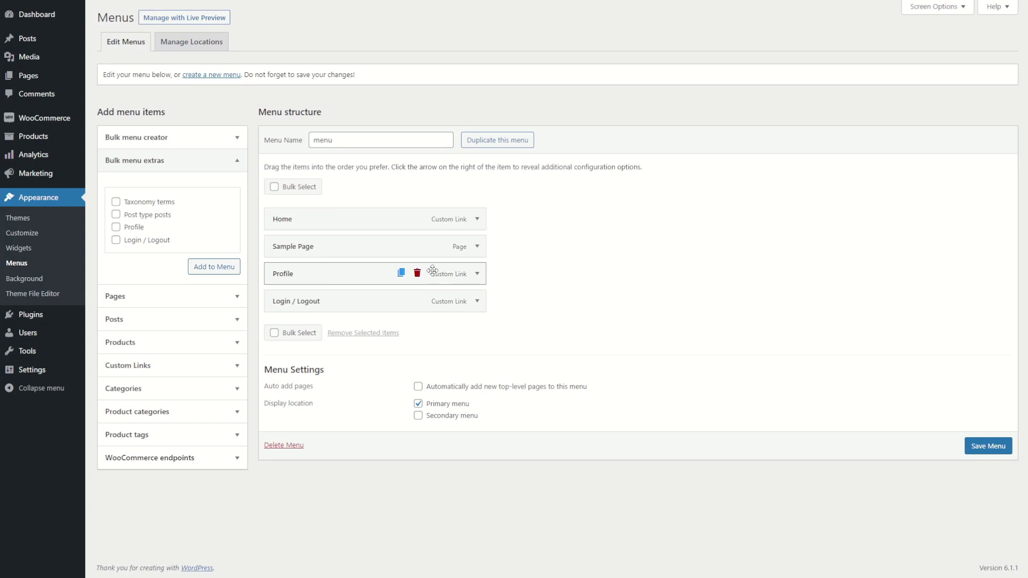
- Add a Post type posts item from the Bulk menu extras and review its settings, including the taxonomy terms
{"action": "left_click", "coordinate": [148, 217]}
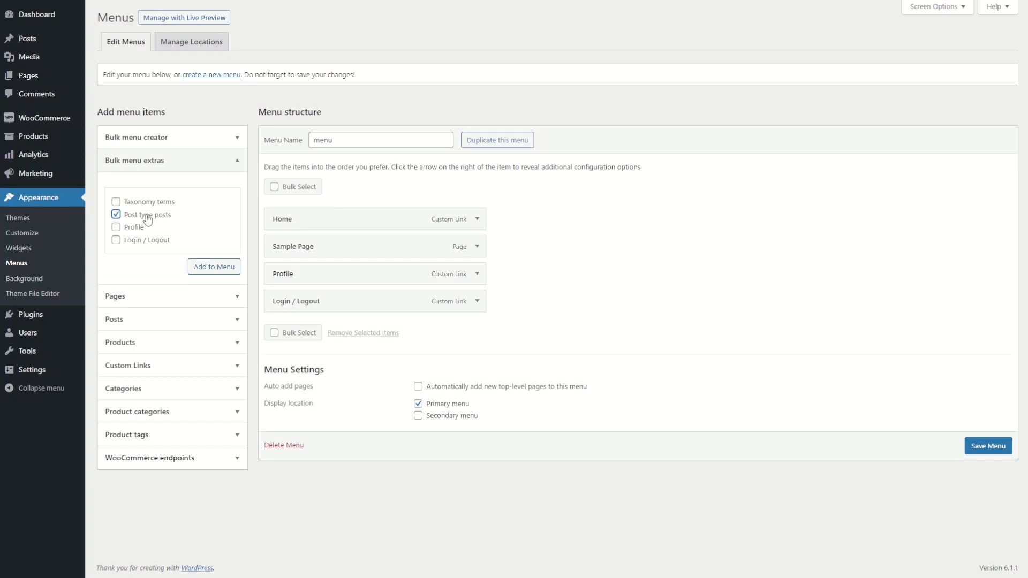
{"action": "left_click", "coordinate": [214, 267]}
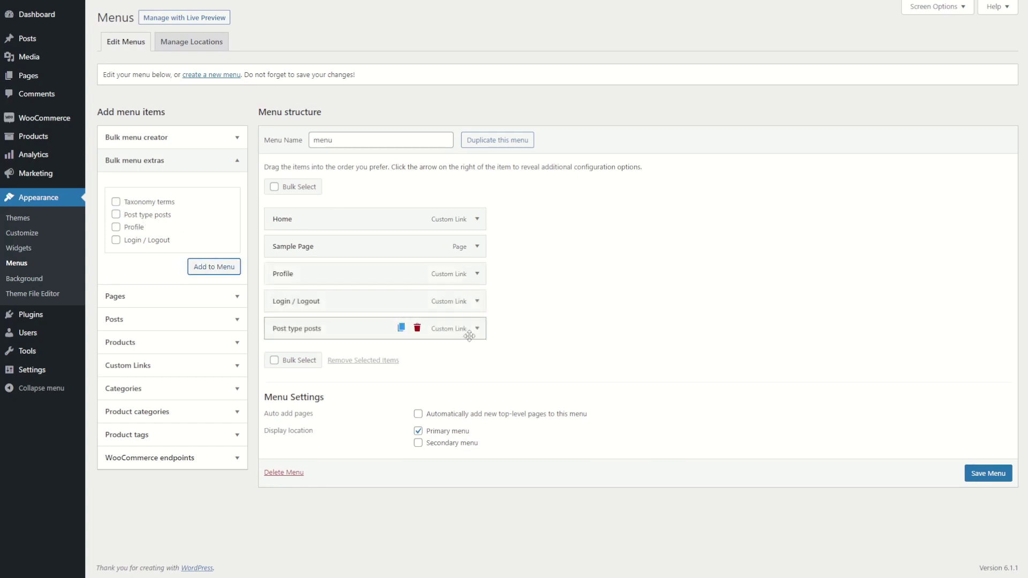
{"action": "left_click", "coordinate": [477, 329]}
{"action": "scroll", "coordinate": [310, 205], "scroll_direction": "down", "scroll_amount": 4}
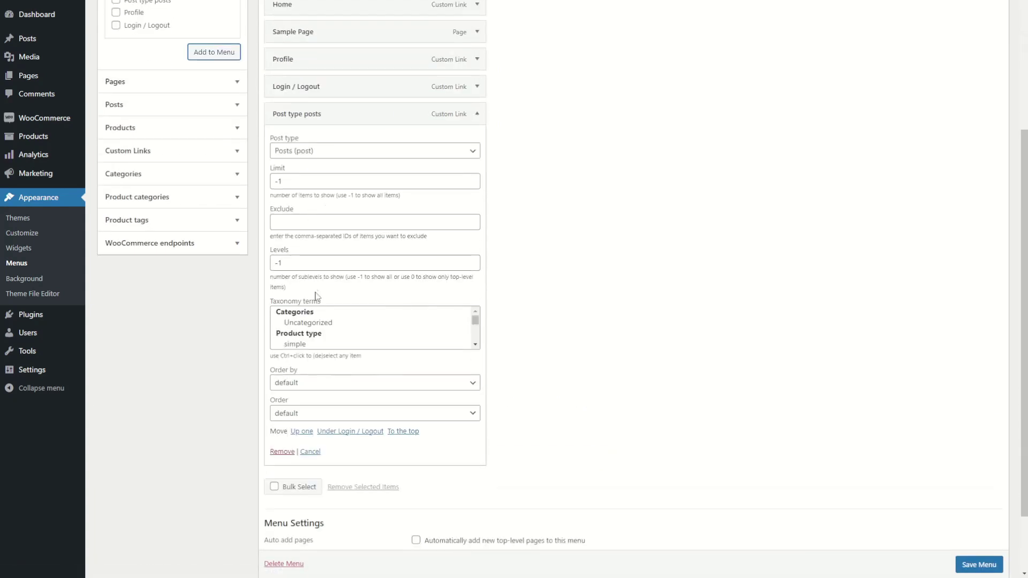
{"action": "left_click", "coordinate": [479, 321]}
{"action": "left_click_drag", "start_coordinate": [479, 321], "coordinate": [480, 345]}
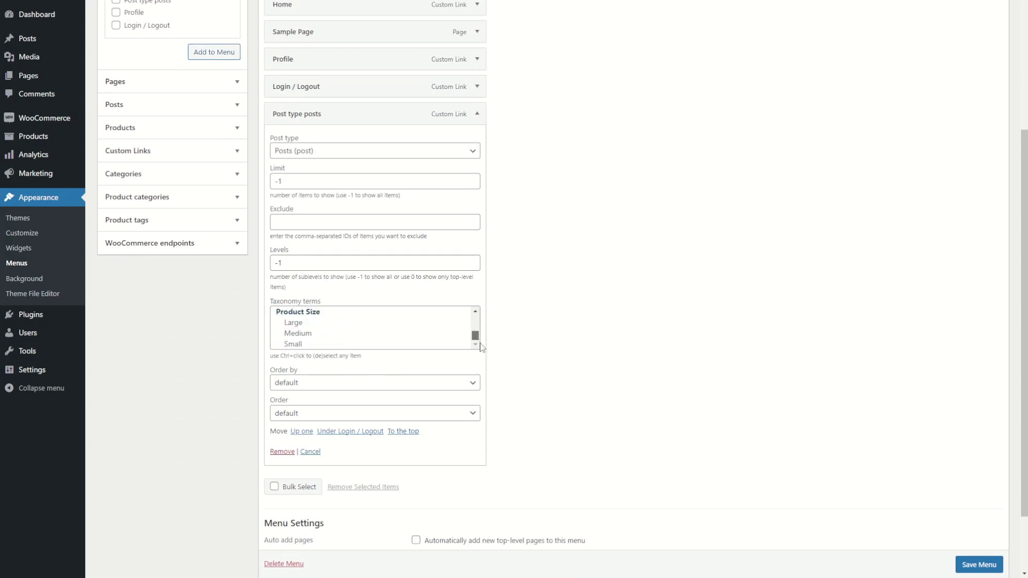
{"action": "scroll", "coordinate": [480, 346], "scroll_direction": "up", "scroll_amount": 3}
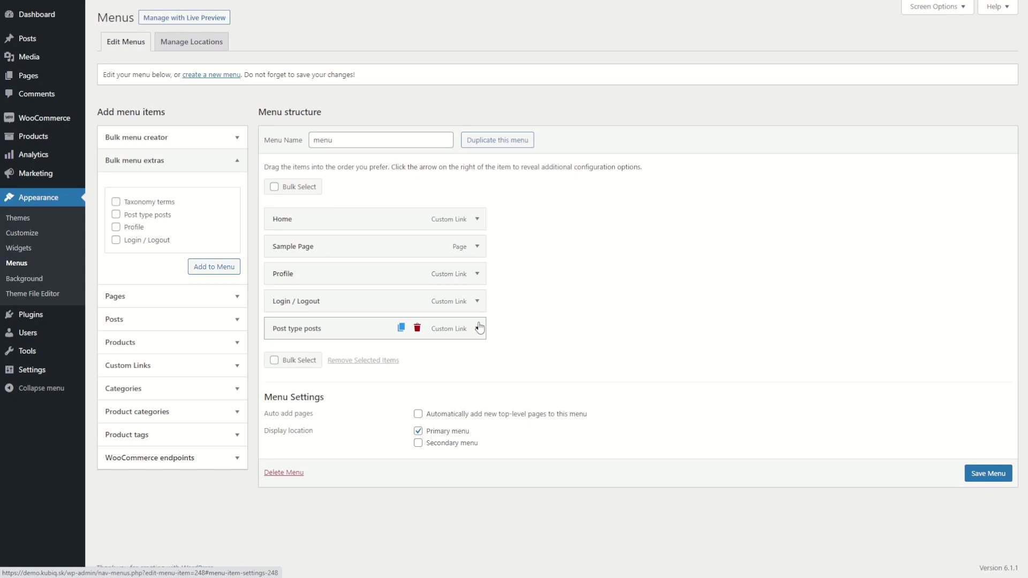
- Expand the Sample Page menu item and examine its URL suffix setting
{"action": "left_click", "coordinate": [477, 247]}
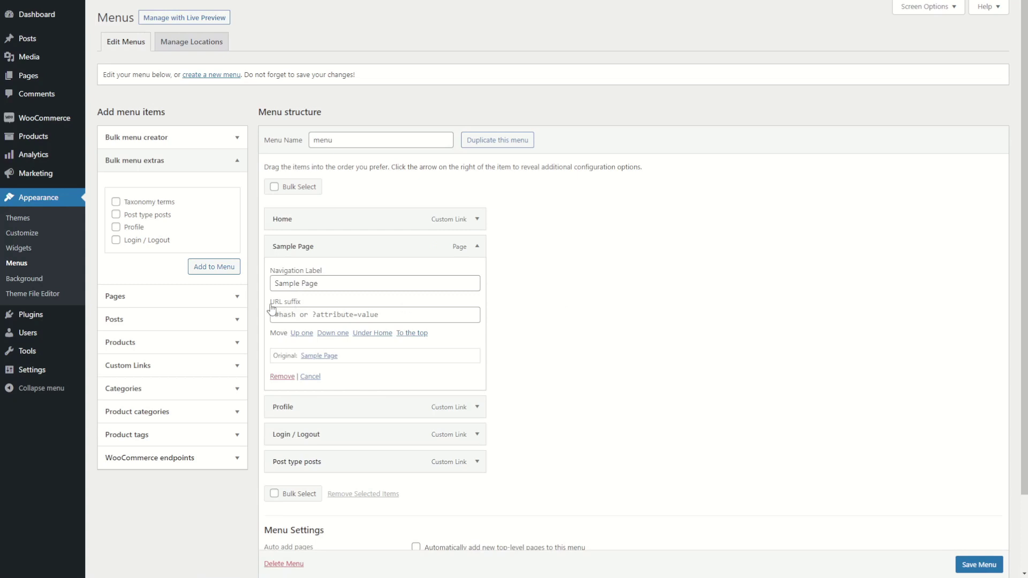
{"action": "left_click_drag", "start_coordinate": [271, 304], "coordinate": [305, 306]}
{"action": "left_click", "coordinate": [288, 313]}
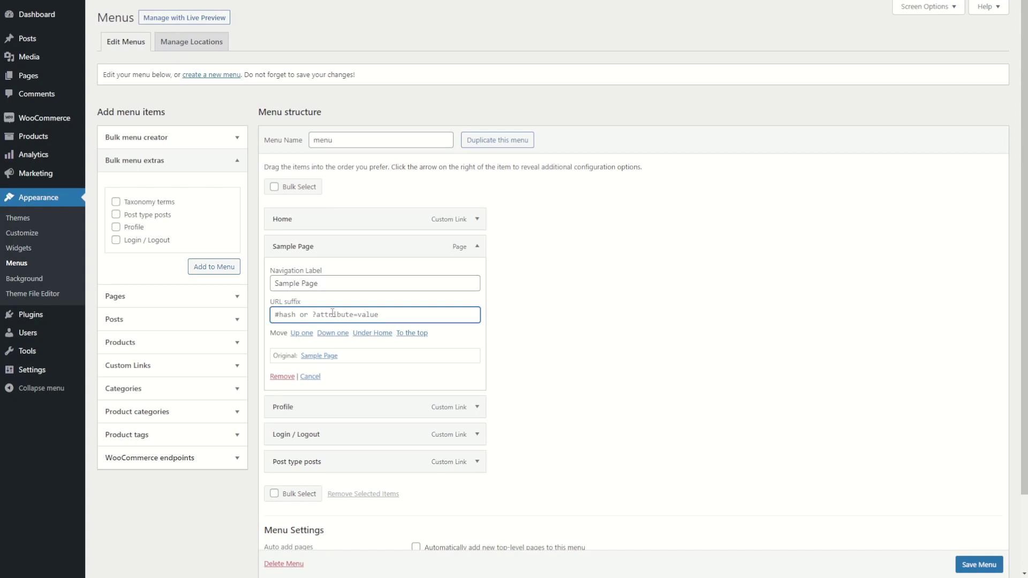
- Examine the URL and link text options for Custom Links, and collapse that section again
{"action": "left_click", "coordinate": [140, 364]}
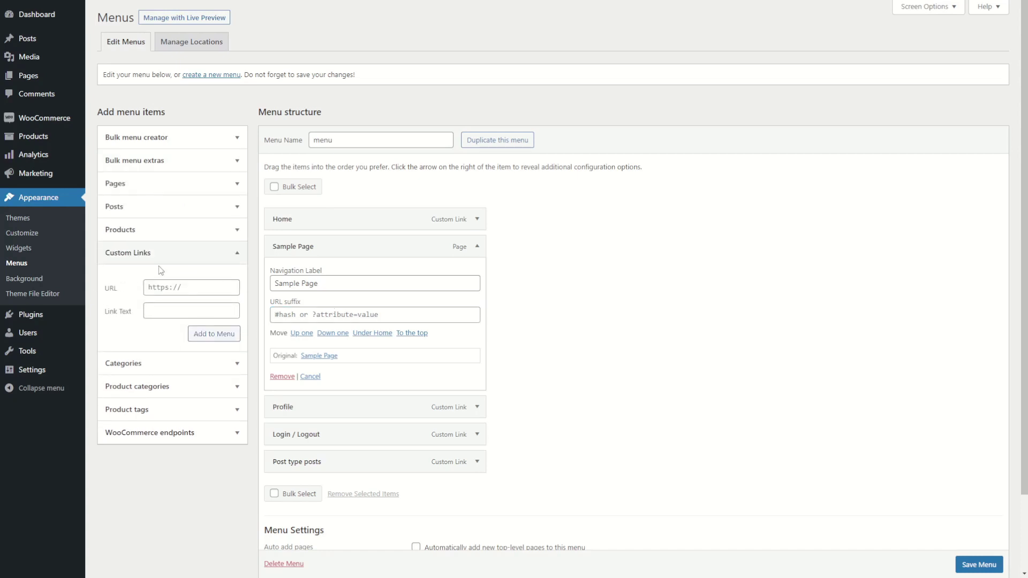
{"action": "left_click", "coordinate": [191, 288]}
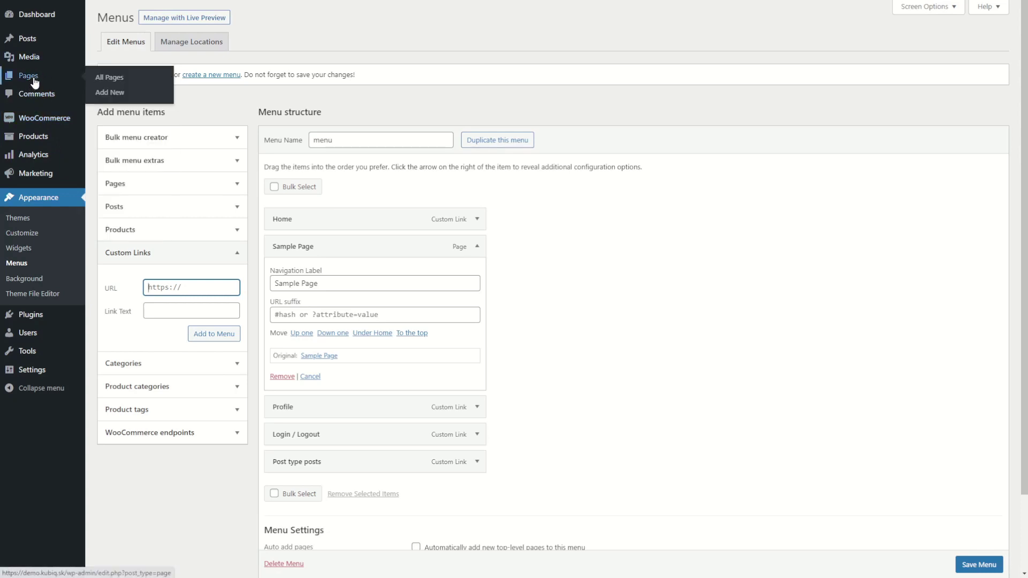
{"action": "mouse_move", "coordinate": [440, 256]}
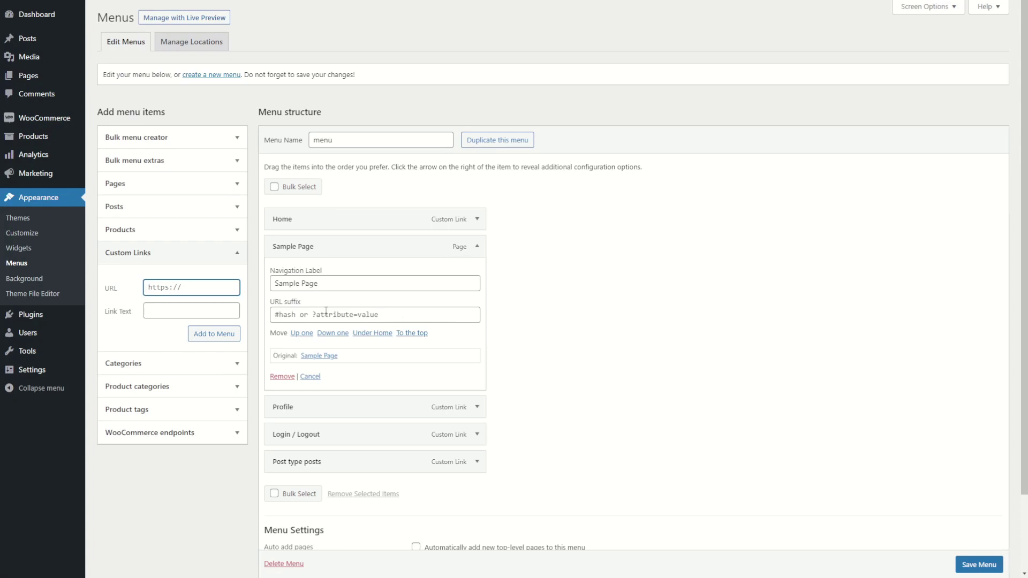
{"action": "left_click", "coordinate": [237, 254]}
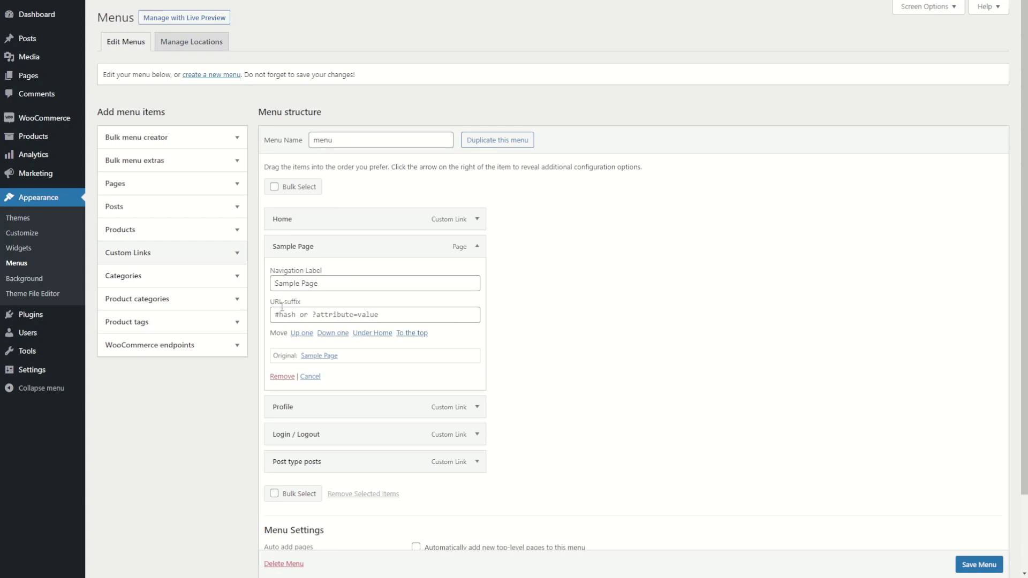
- Try to generate anchor menu items from the Sample Page item and close the resulting dialog
{"action": "mouse_move", "coordinate": [405, 251]}
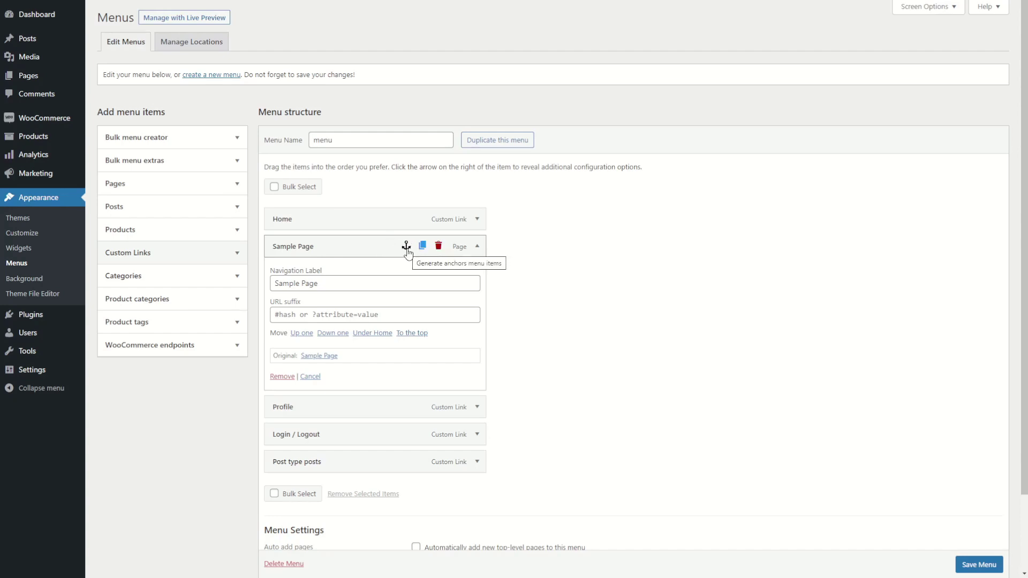
{"action": "left_click", "coordinate": [407, 247]}
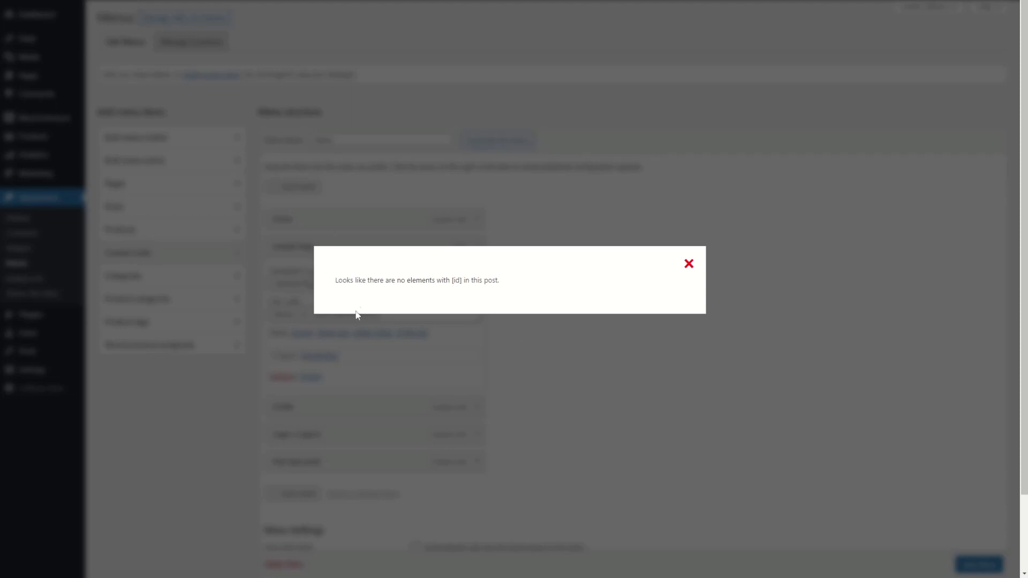
{"action": "left_click_drag", "start_coordinate": [335, 280], "coordinate": [519, 280]}
{"action": "left_click", "coordinate": [605, 285]}
{"action": "left_click", "coordinate": [689, 264]}
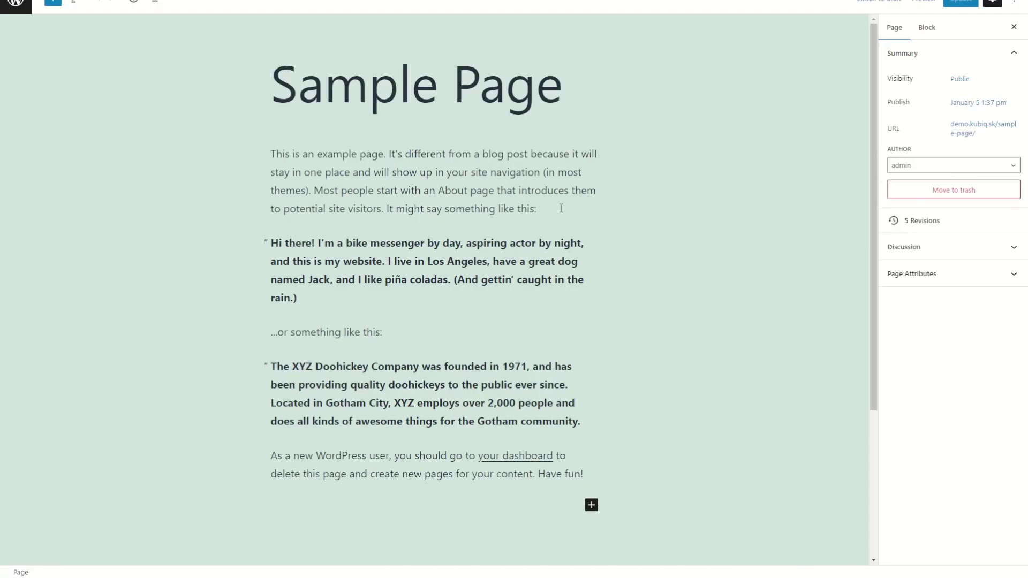
- Insert the text "Title h1" after the Sample Page's first paragraph and turn it into an H1 heading
{"action": "left_click", "coordinate": [561, 208]}
{"action": "key", "text": "Return"}
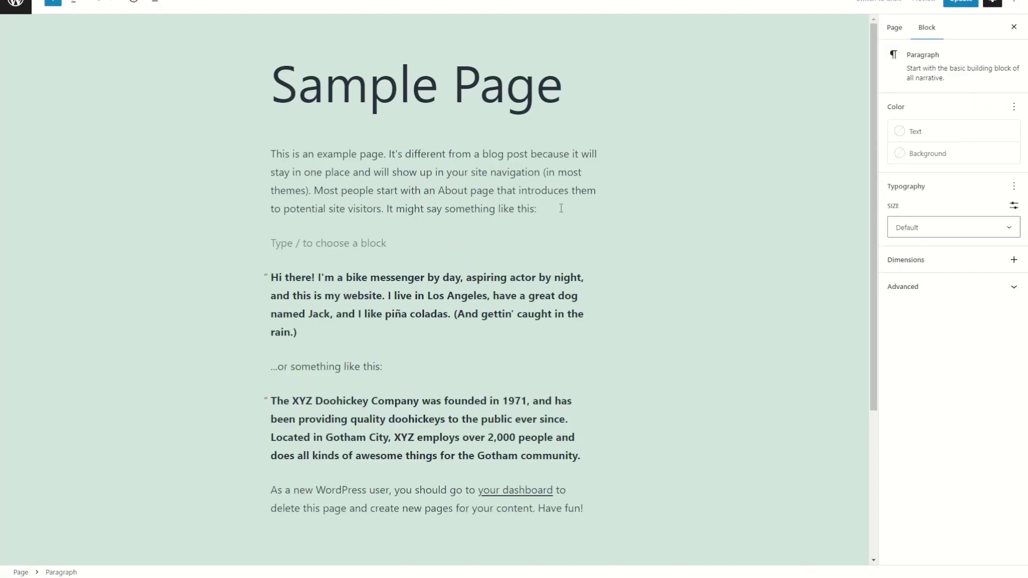
{"action": "type", "text": "Title h1"}
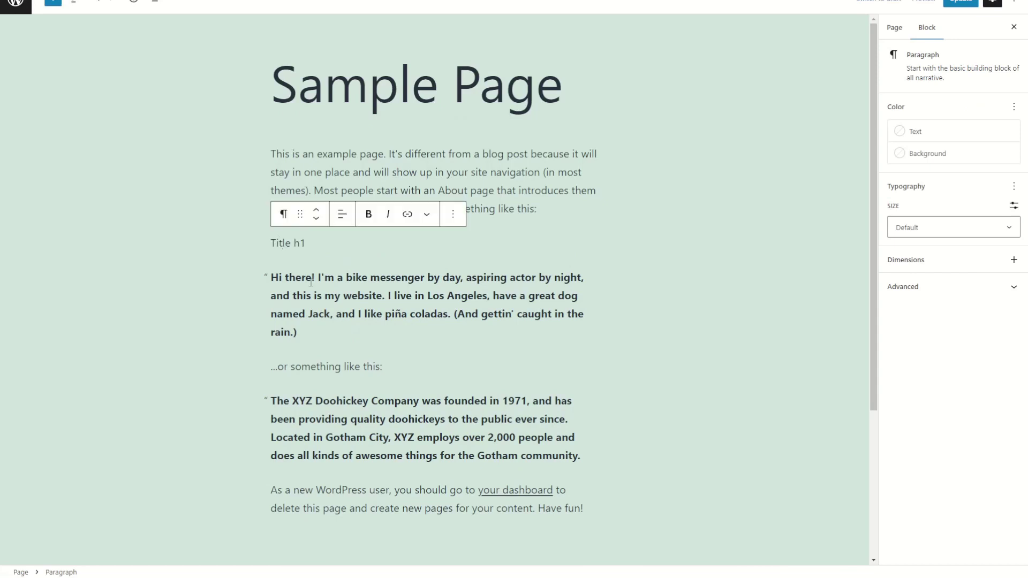
{"action": "left_click", "coordinate": [284, 213]}
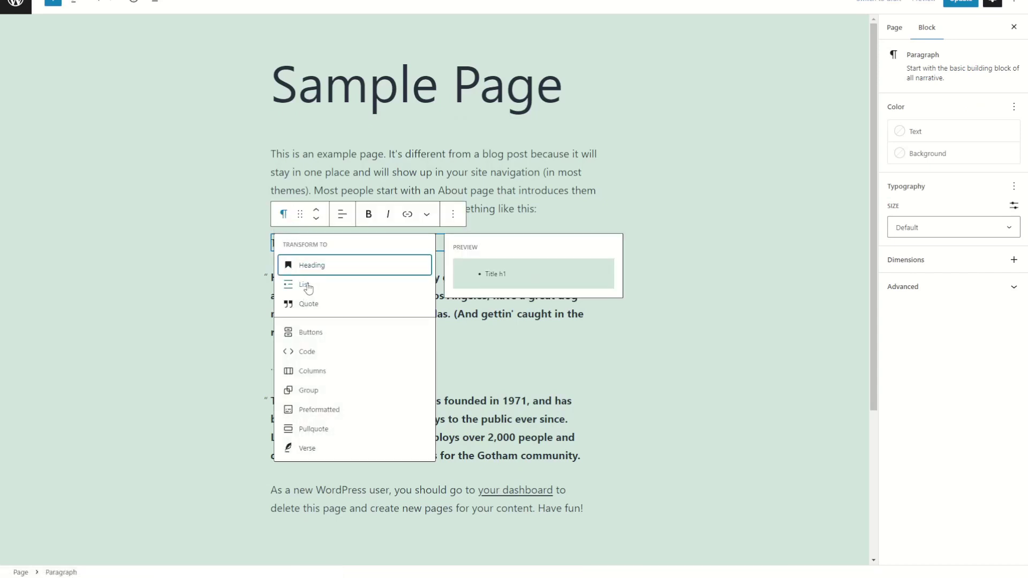
{"action": "left_click", "coordinate": [312, 266]}
{"action": "left_click", "coordinate": [361, 213]}
{"action": "left_click", "coordinate": [370, 244]}
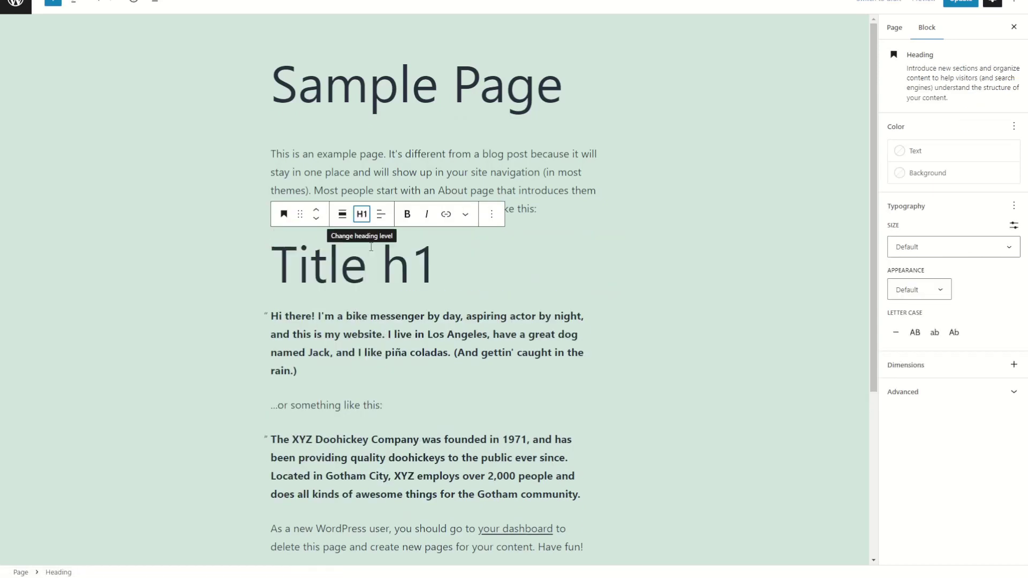
- Set the HTML anchor of the "Title h1" heading to title-h1
{"action": "left_click", "coordinate": [909, 395]}
{"action": "left_click_drag", "start_coordinate": [887, 412], "coordinate": [932, 417]}
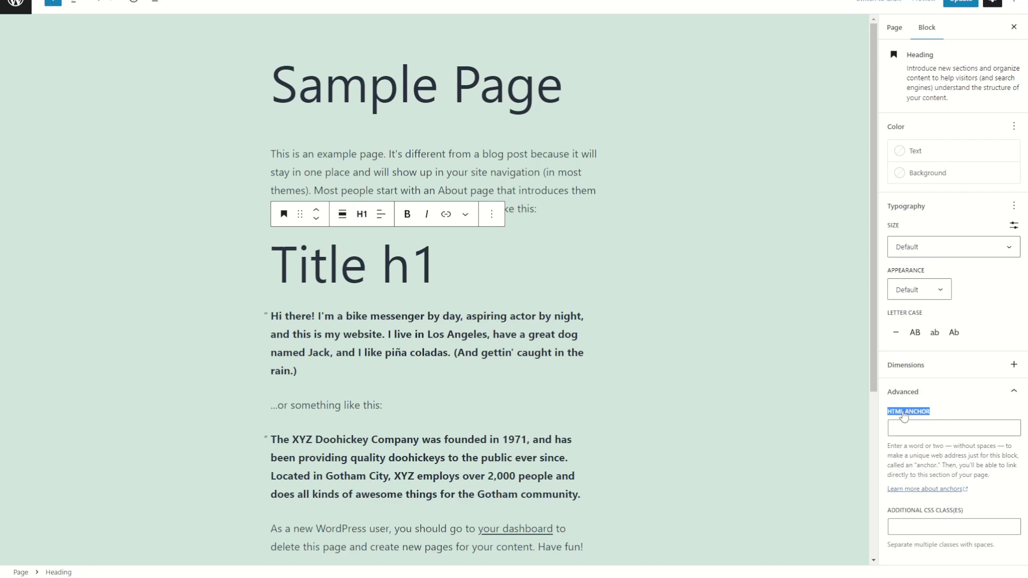
{"action": "left_click", "coordinate": [908, 425]}
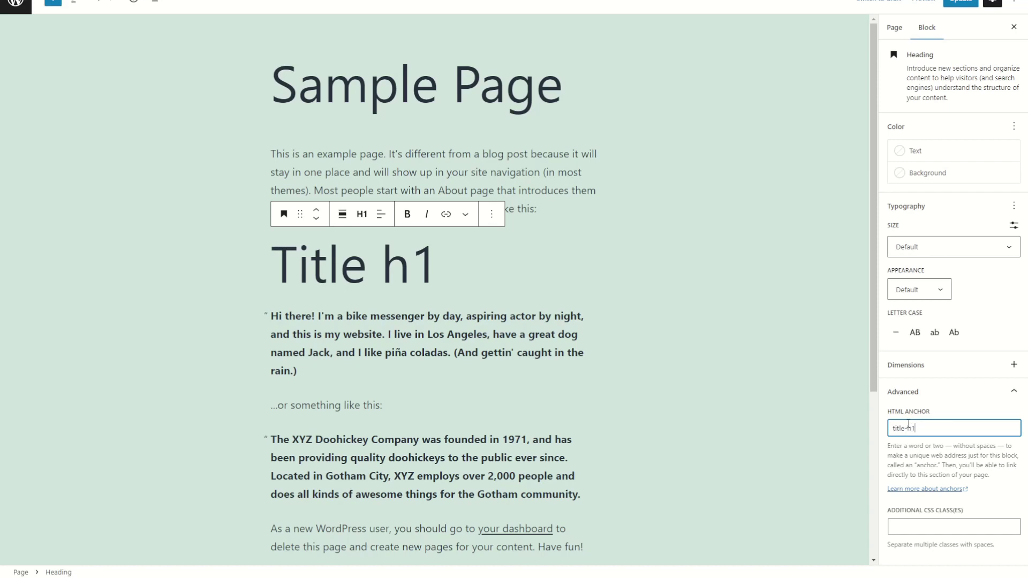
- Insert a Group block within the second quote, below the XYZ Doohickey Company paragraph
{"action": "left_click", "coordinate": [327, 321]}
{"action": "scroll", "coordinate": [326, 212], "scroll_direction": "down", "scroll_amount": 4}
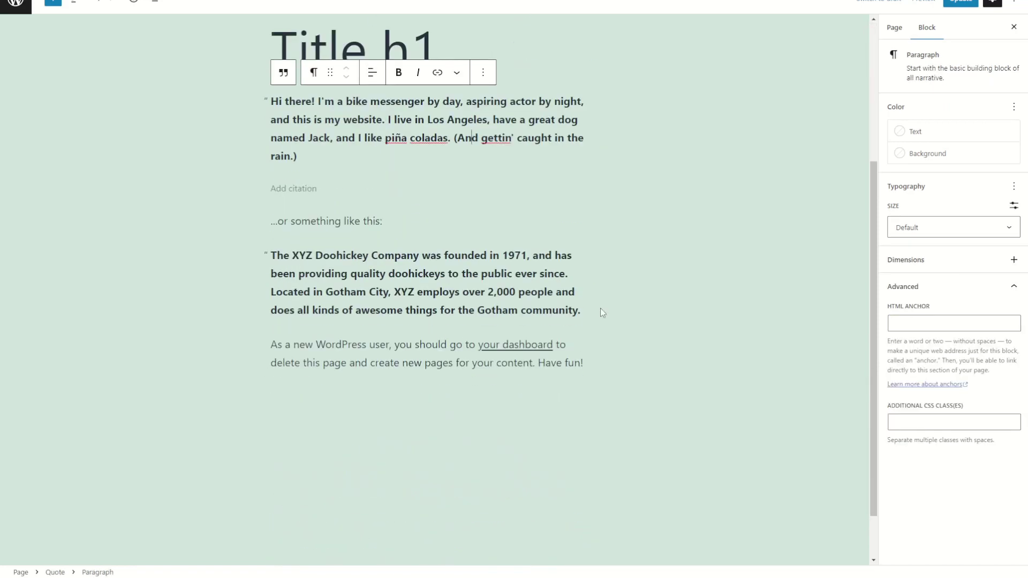
{"action": "left_click", "coordinate": [601, 312]}
{"action": "key", "text": "Return"}
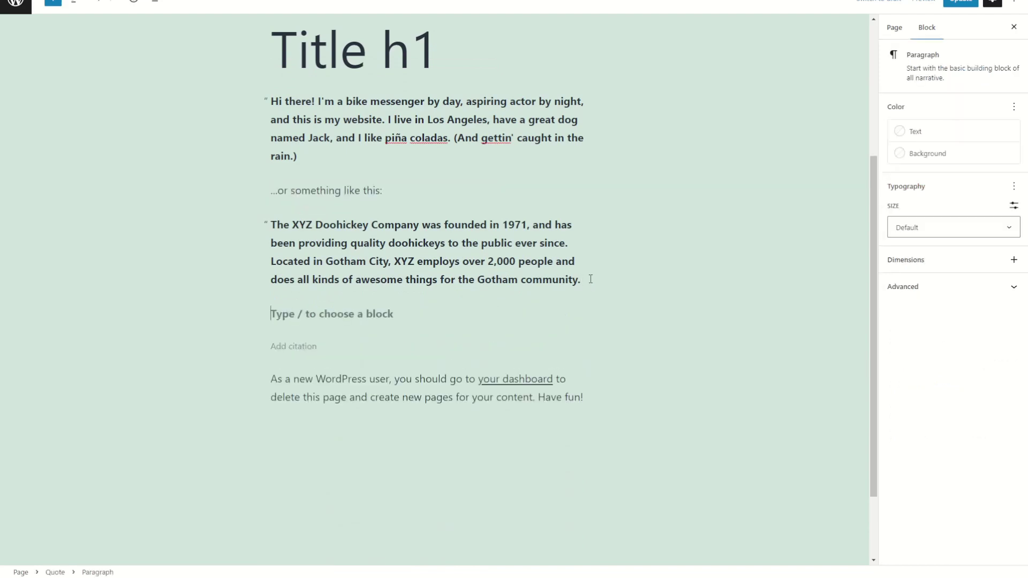
{"action": "type", "text": "/gro"}
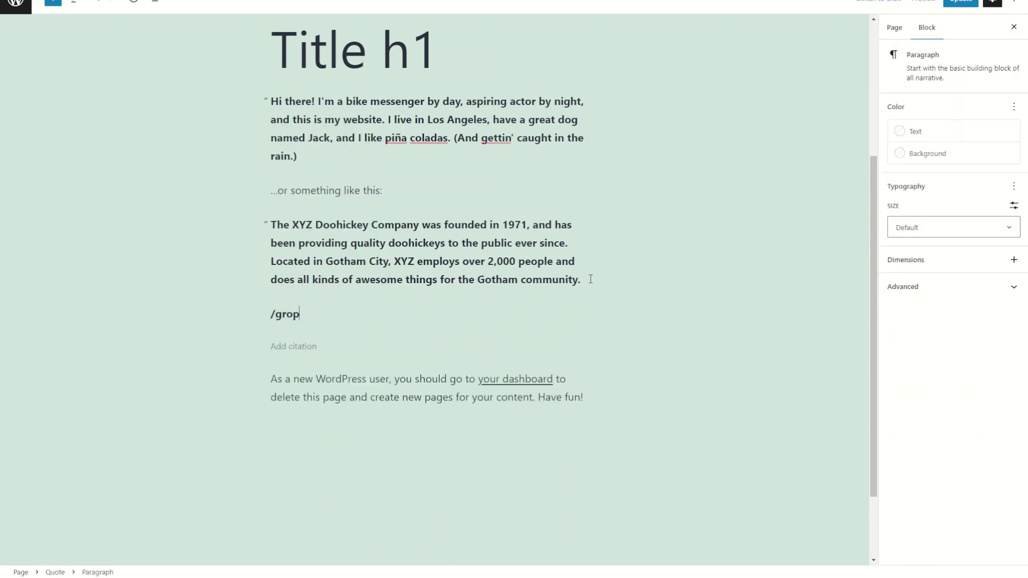
{"action": "key", "text": "Return"}
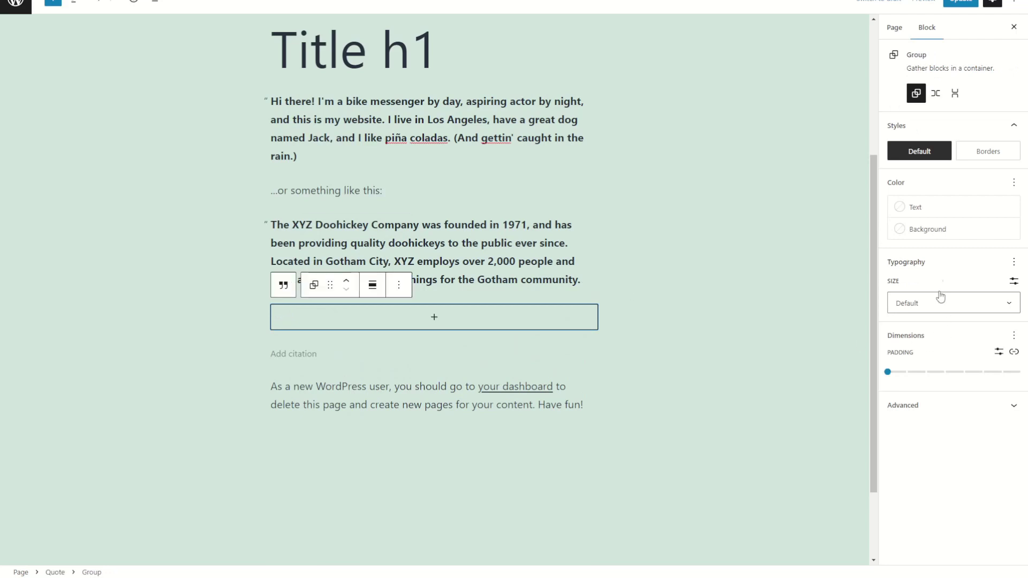
- Give the new Group block a dark gray background and white text
{"action": "left_click", "coordinate": [935, 229]}
{"action": "left_click", "coordinate": [788, 318]}
{"action": "left_click", "coordinate": [935, 207]}
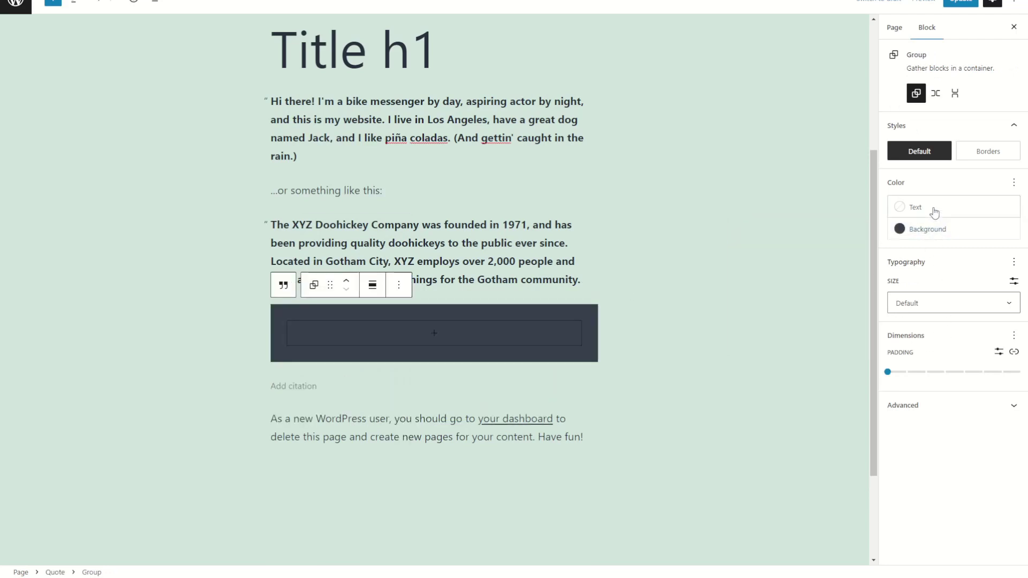
{"action": "left_click", "coordinate": [810, 291]}
- Add a paragraph inside the Group block reading "Lorem ipsum dolor..."
{"action": "left_click", "coordinate": [454, 334]}
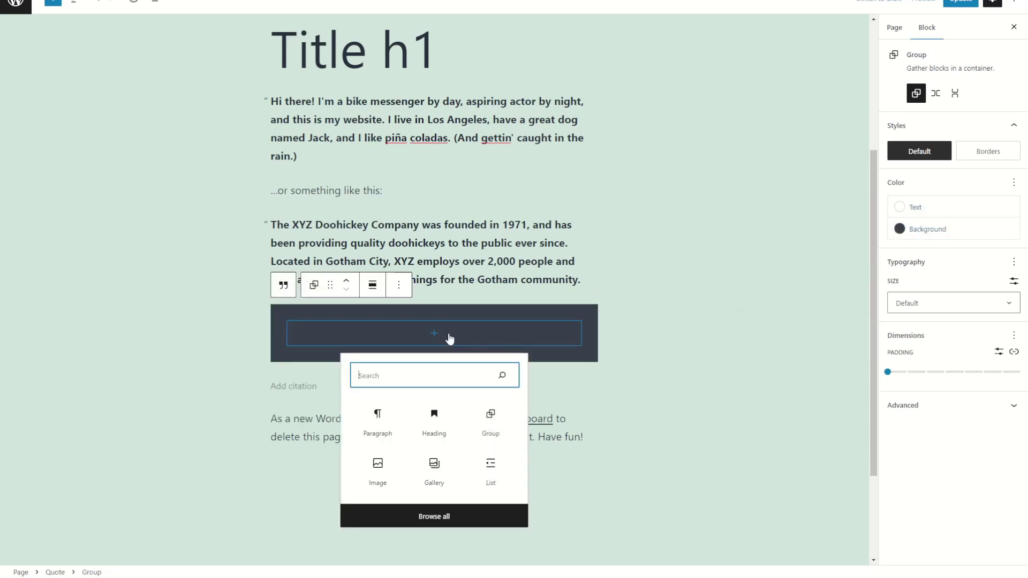
{"action": "left_click", "coordinate": [380, 419]}
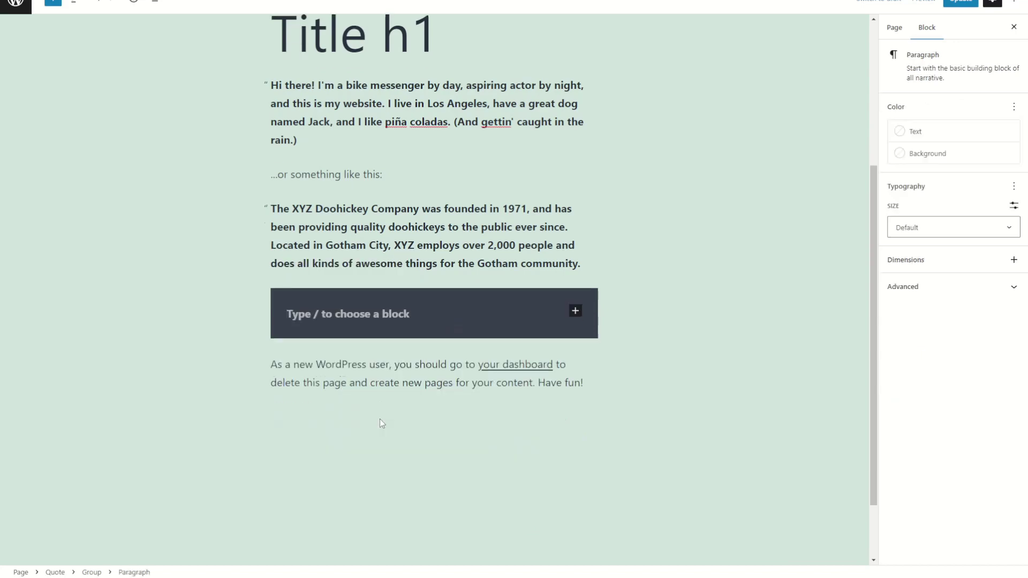
{"action": "type", "text": "Lorem ipsum dolo"}
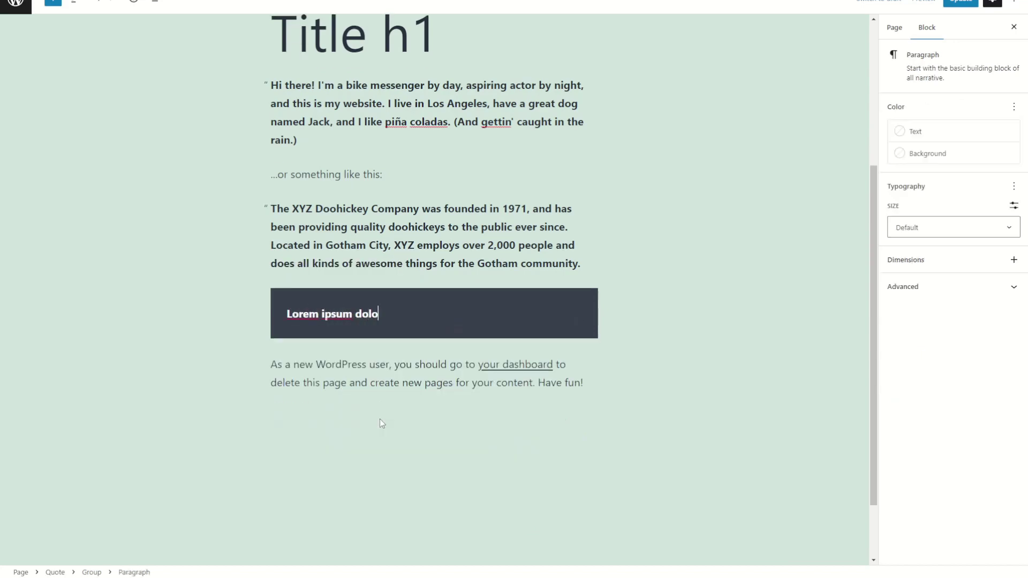
{"action": "type", "text": "r..."}
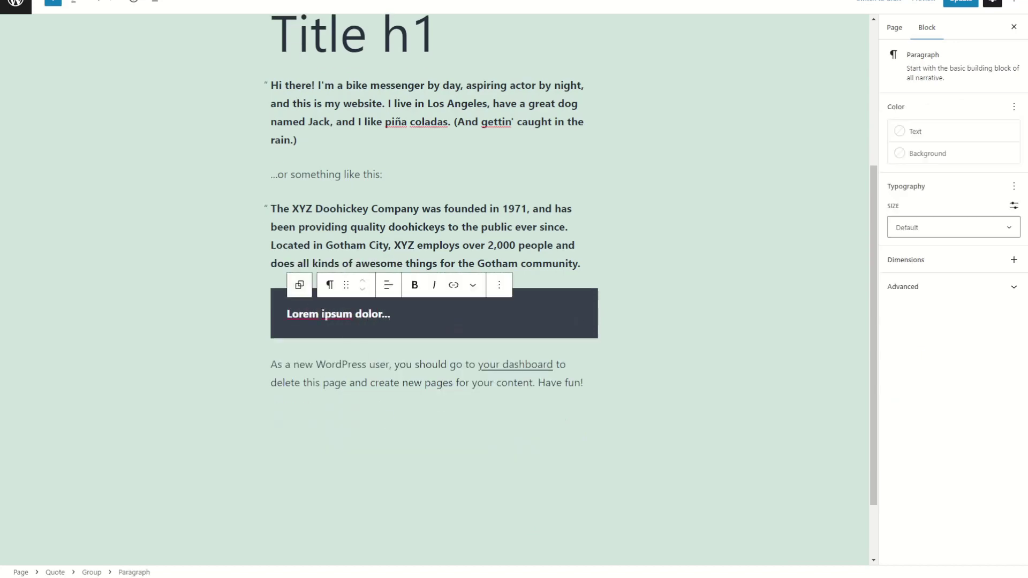
- Set the HTML anchor of the dark Group block to group-id
{"action": "left_click", "coordinate": [274, 295]}
{"action": "left_click", "coordinate": [912, 405]}
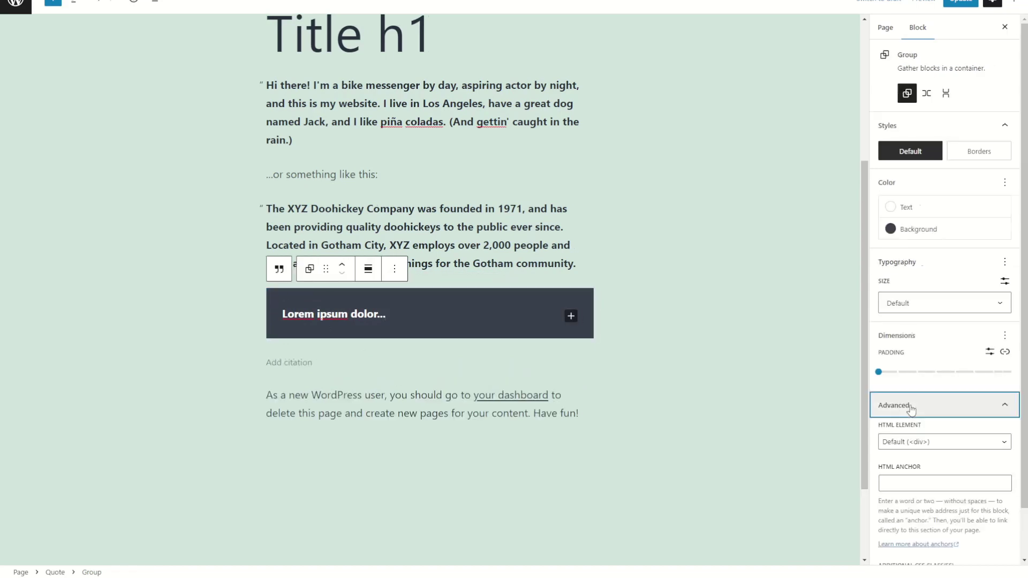
{"action": "left_click", "coordinate": [903, 481]}
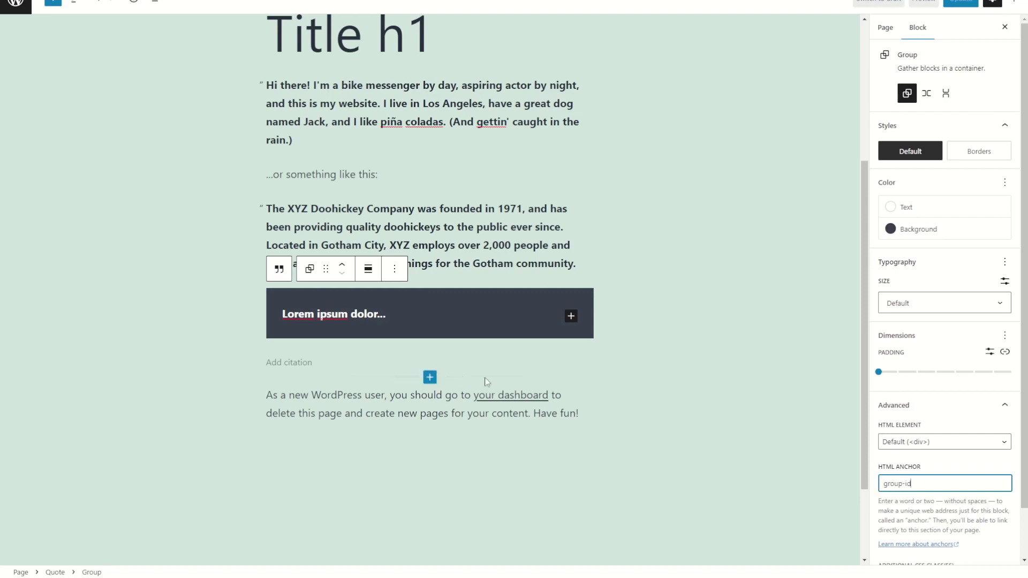
- Add the text "title h2" after the page's last paragraph and transform it into an H2 heading
{"action": "left_click", "coordinate": [597, 415]}
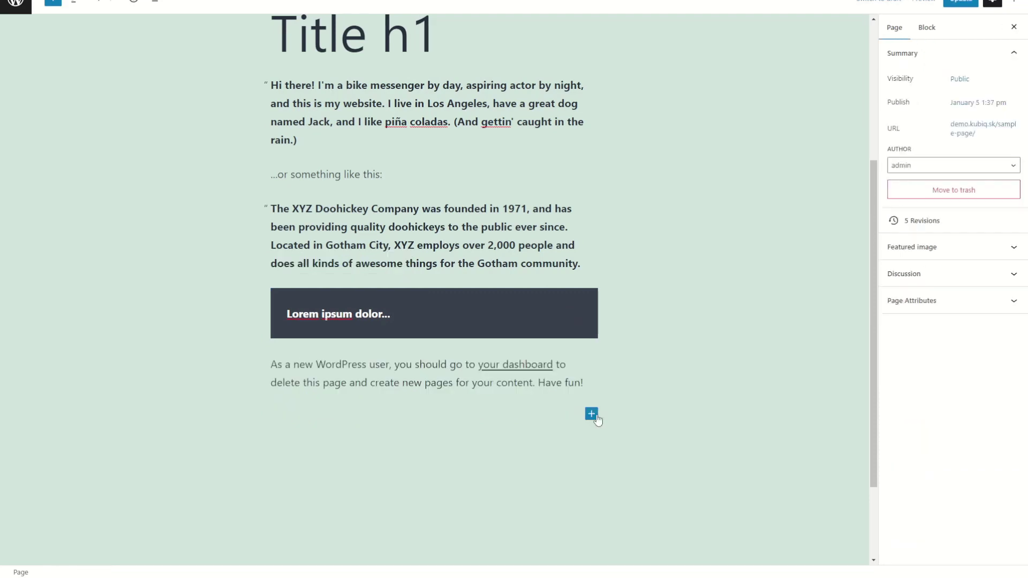
{"action": "left_click", "coordinate": [587, 381]}
{"action": "key", "text": "Return"}
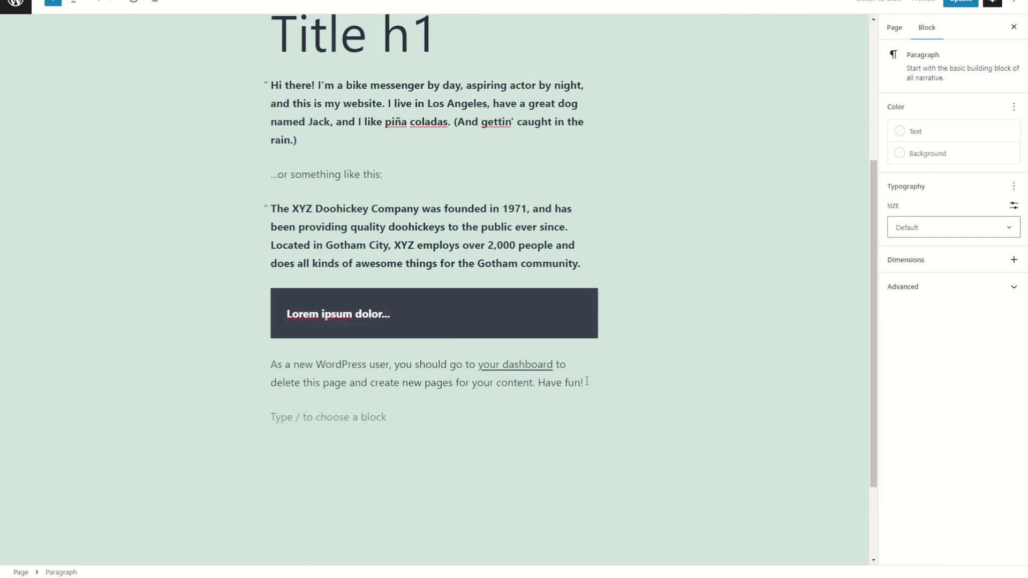
{"action": "type", "text": "title h2"}
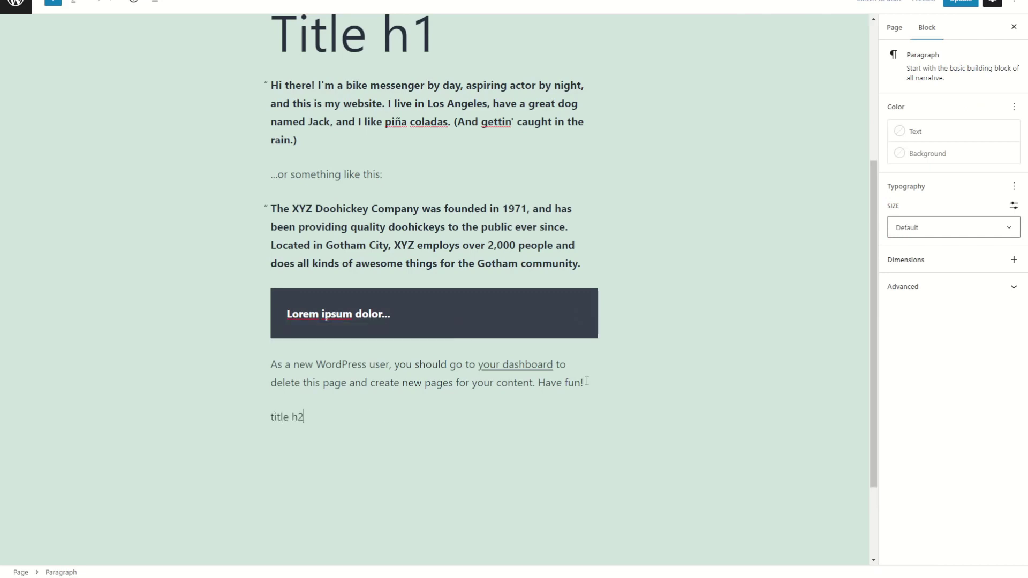
{"action": "left_click", "coordinate": [283, 388]}
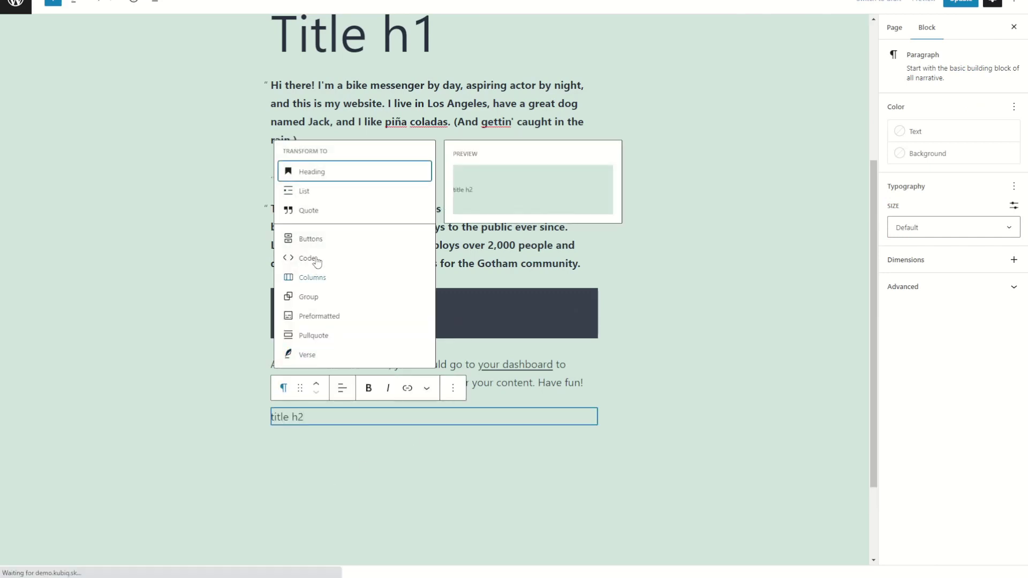
{"action": "left_click", "coordinate": [333, 170]}
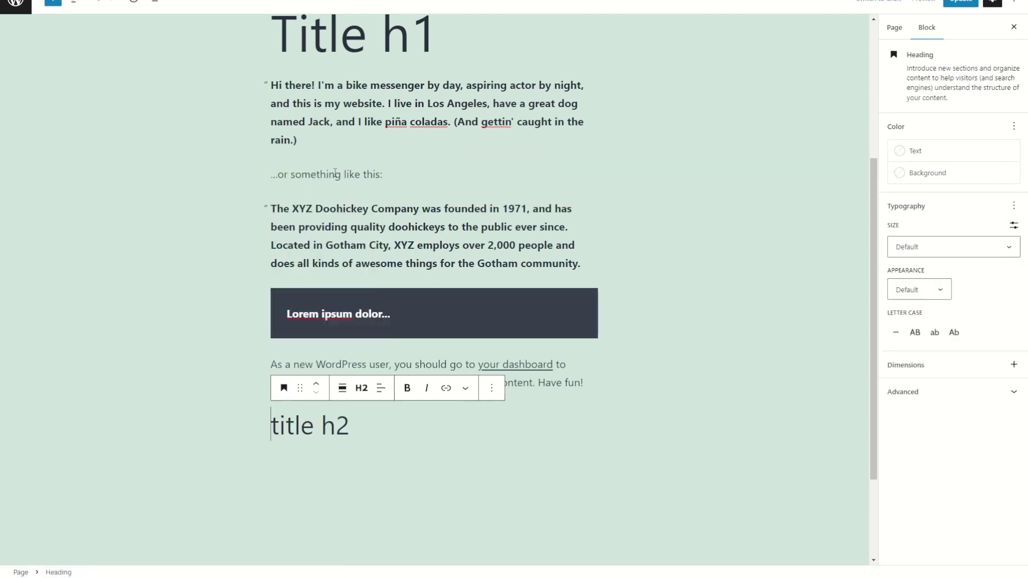
- Duplicate the paragraph above the "title h2" heading and move the copy below that heading
{"action": "left_click", "coordinate": [376, 364]}
{"action": "key", "text": "ctrl+shift+d"}
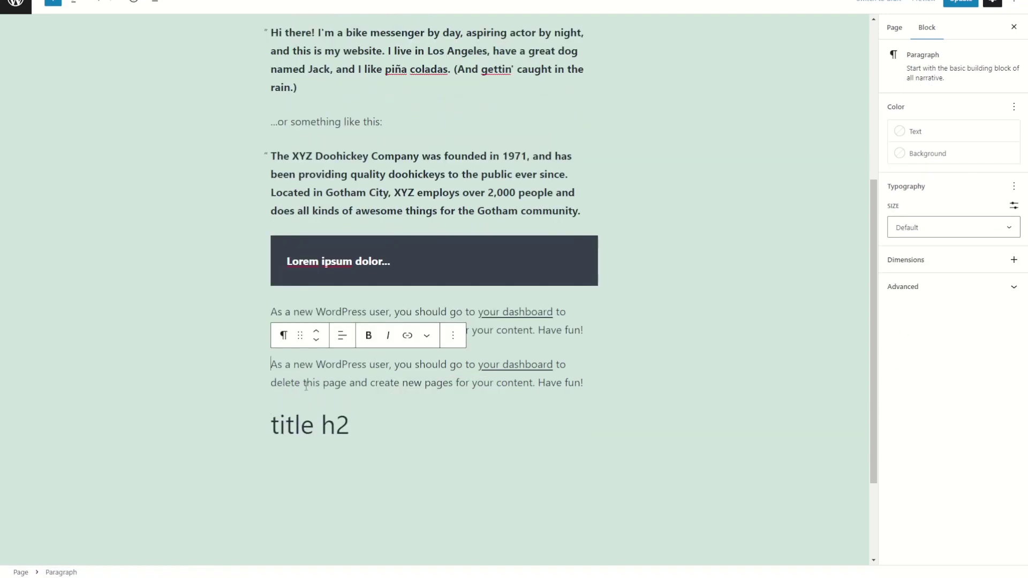
{"action": "left_click", "coordinate": [316, 339]}
{"action": "left_click", "coordinate": [188, 343]}
- Update the Sample Page, switch to the Menus screen and open the anchor selection for the Sample Page item
{"action": "scroll", "coordinate": [578, 364], "scroll_direction": "up", "scroll_amount": 7}
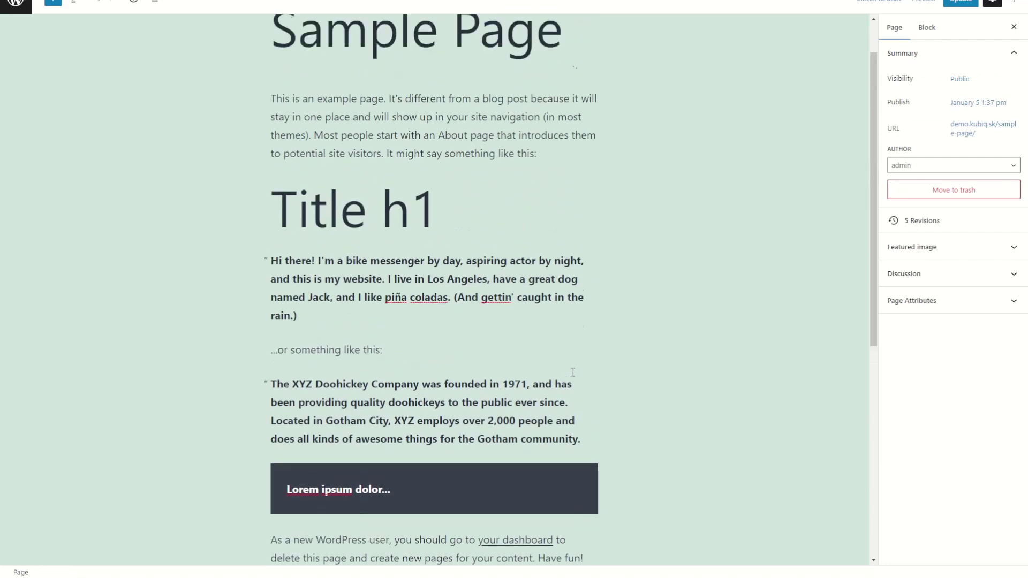
{"action": "scroll", "coordinate": [570, 375], "scroll_direction": "down", "scroll_amount": 3}
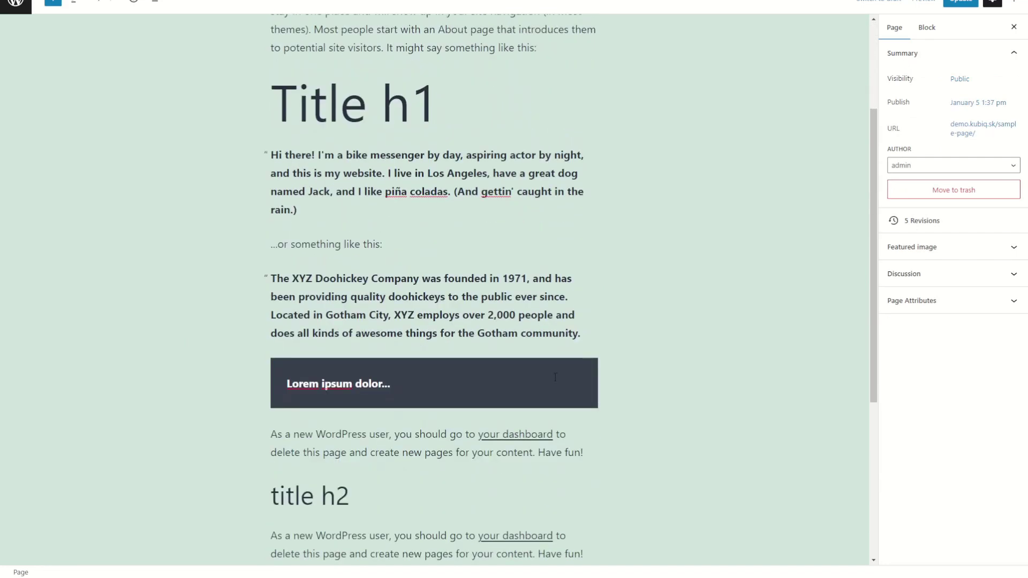
{"action": "left_click", "coordinate": [960, 2]}
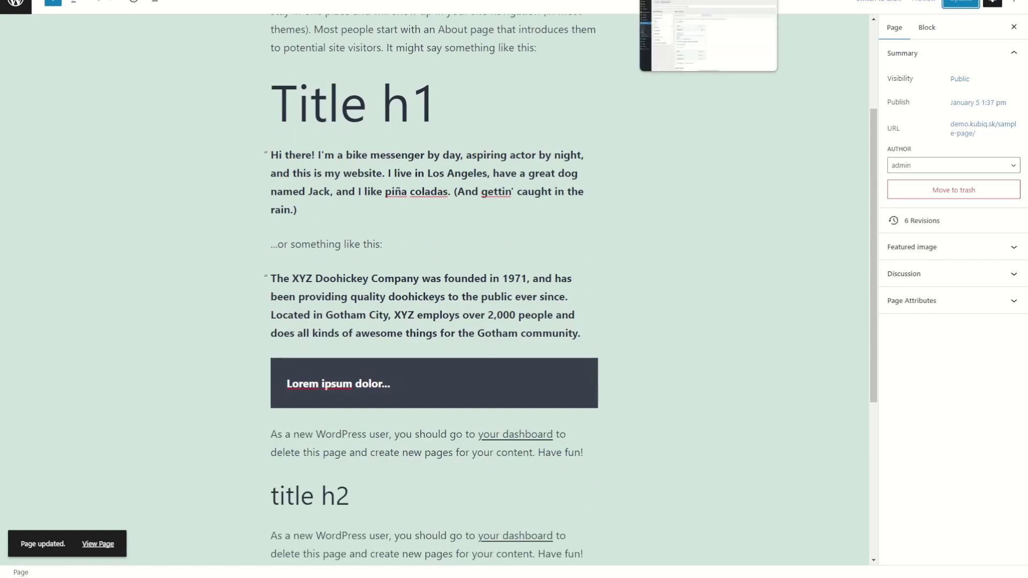
{"action": "key", "text": "ctrl+Tab"}
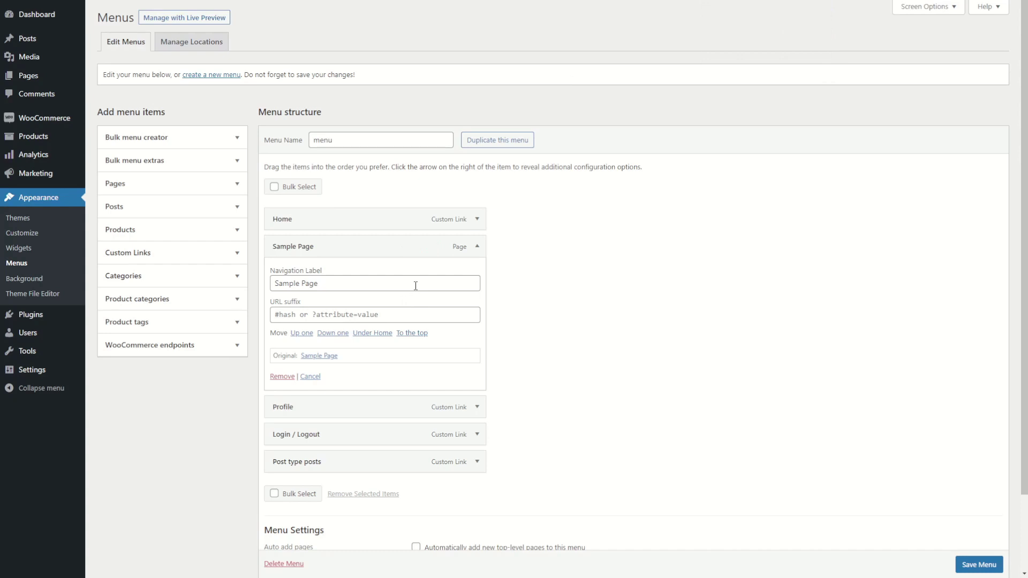
{"action": "left_click", "coordinate": [406, 250]}
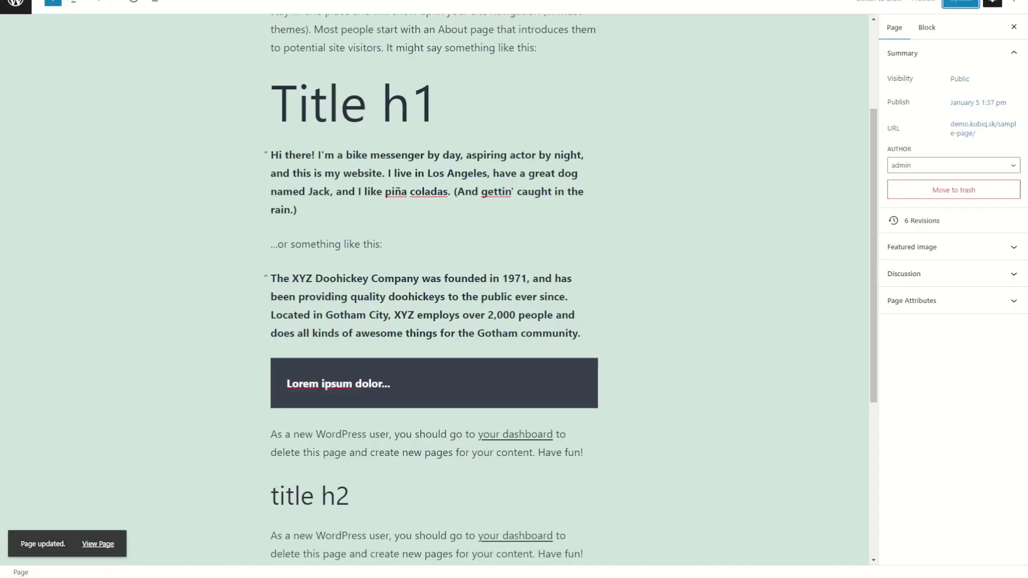
- Return to the page editor, set the "title h2" heading's HTML anchor to h2-id and update the page
{"action": "scroll", "coordinate": [301, 346], "scroll_direction": "down", "scroll_amount": 3}
{"action": "left_click", "coordinate": [301, 342]}
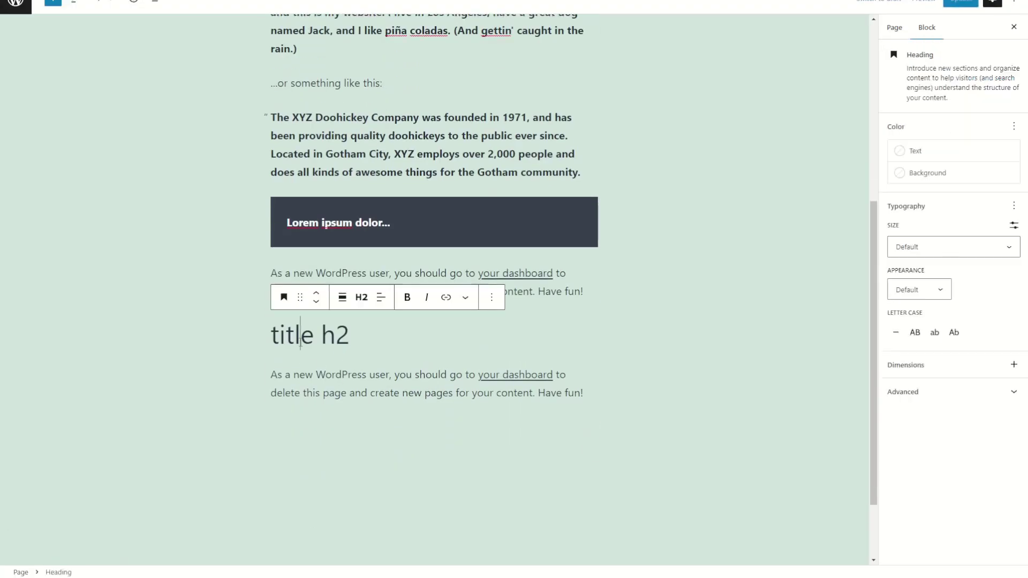
{"action": "left_click", "coordinate": [890, 393]}
{"action": "left_click", "coordinate": [918, 424]}
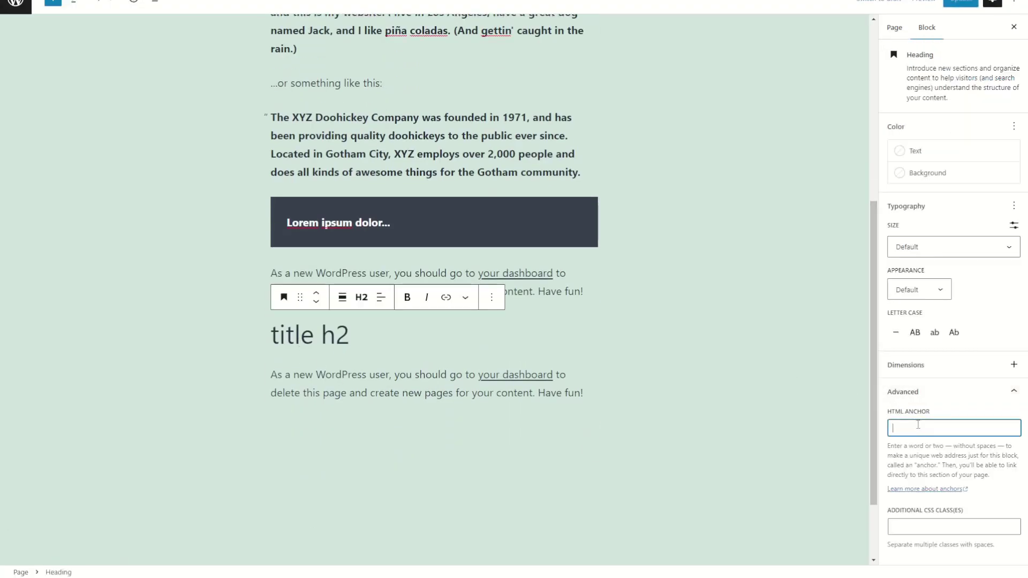
{"action": "type", "text": "h2-id"}
{"action": "left_click", "coordinate": [960, 2]}
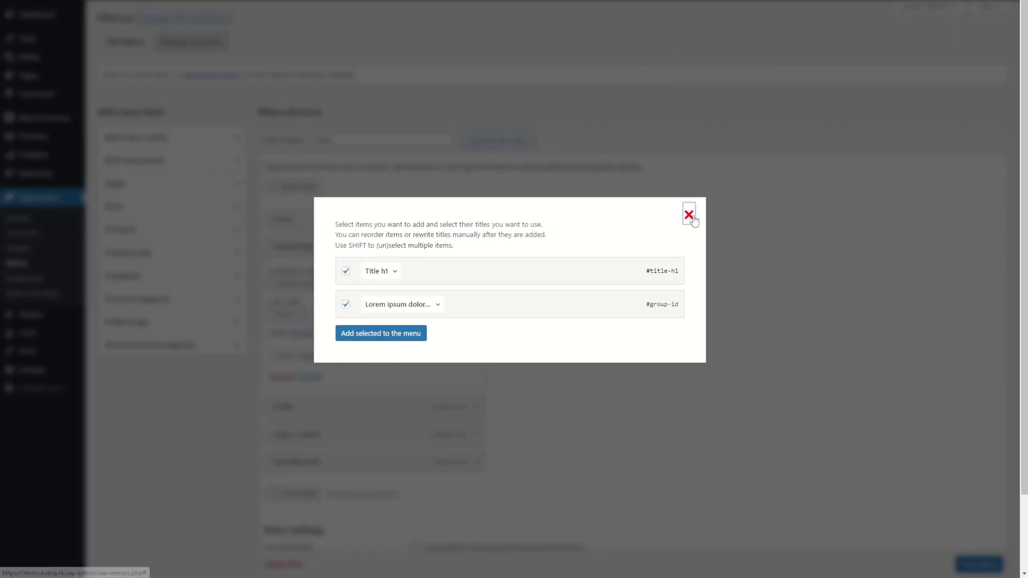
- Reload the Sample Page item's anchor selection in Menus and check the title choices for the #title-h1 entry
{"action": "left_click", "coordinate": [689, 214]}
{"action": "left_click", "coordinate": [405, 245]}
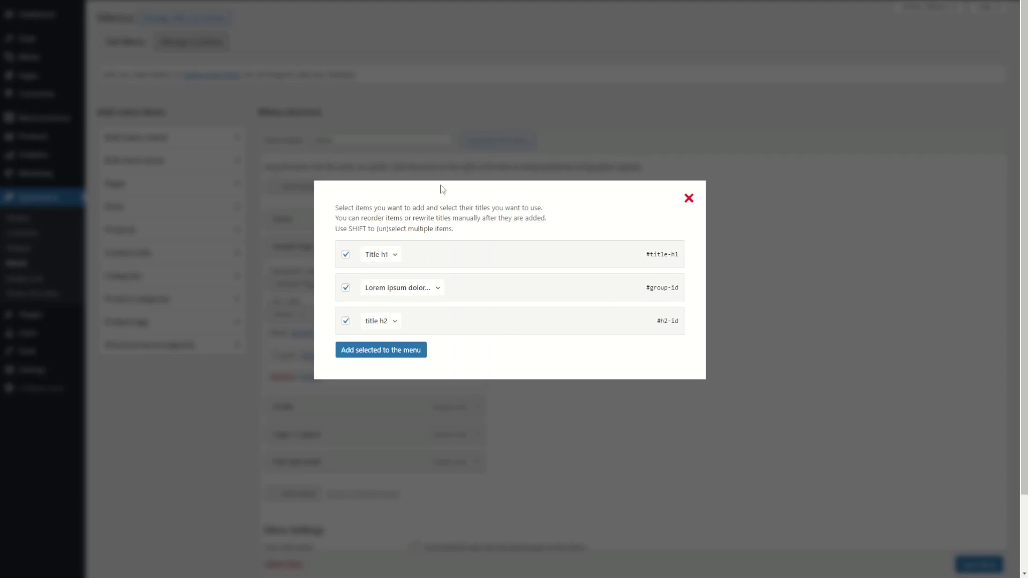
{"action": "left_click", "coordinate": [386, 255]}
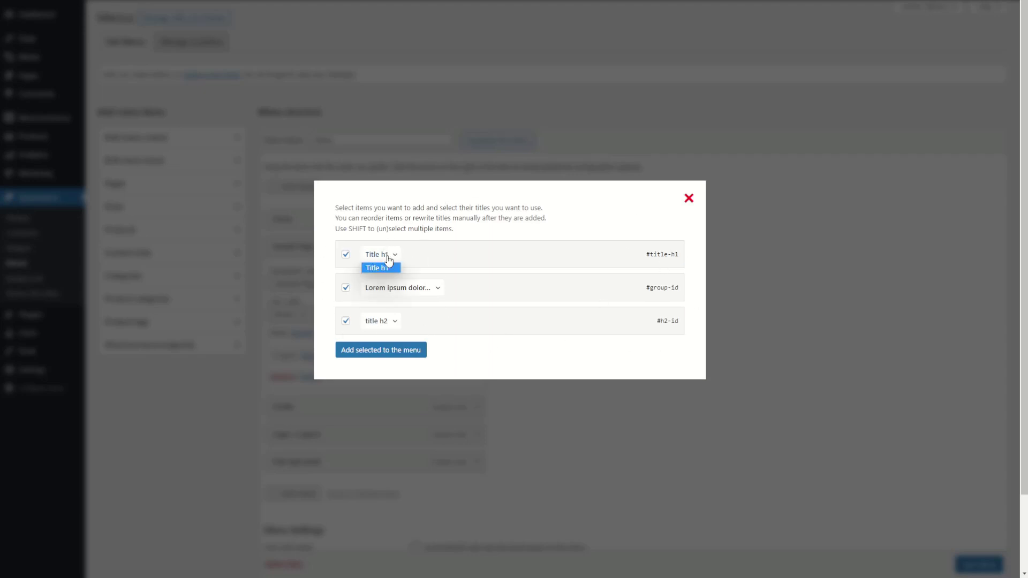
{"action": "left_click", "coordinate": [388, 257]}
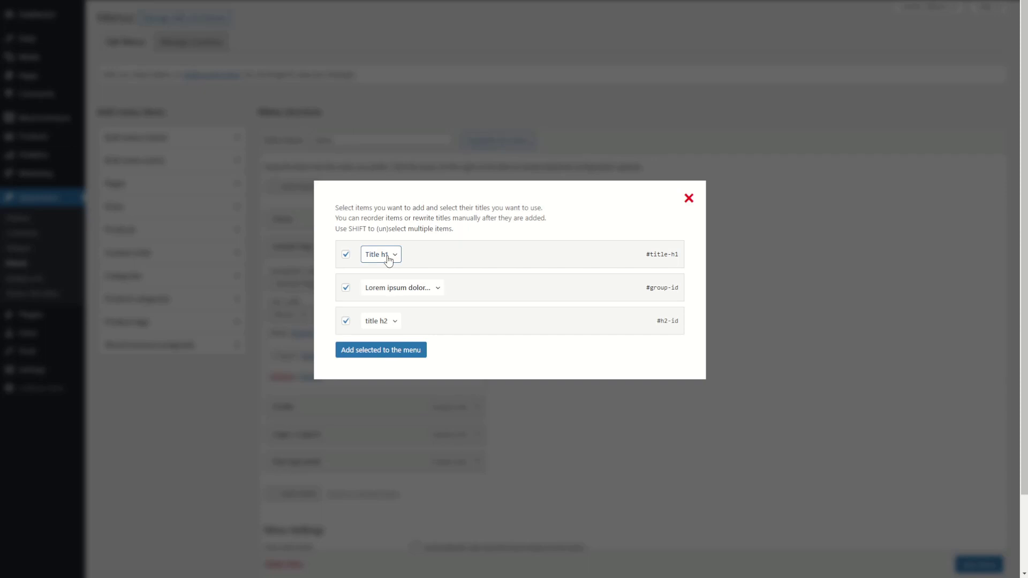
- Examine the title choices and the anchor of the #group-id entry in the anchor selection
{"action": "left_click", "coordinate": [398, 289]}
{"action": "left_click", "coordinate": [397, 293]}
{"action": "left_click_drag", "start_coordinate": [648, 285], "coordinate": [679, 289]}
{"action": "left_click", "coordinate": [388, 288]}
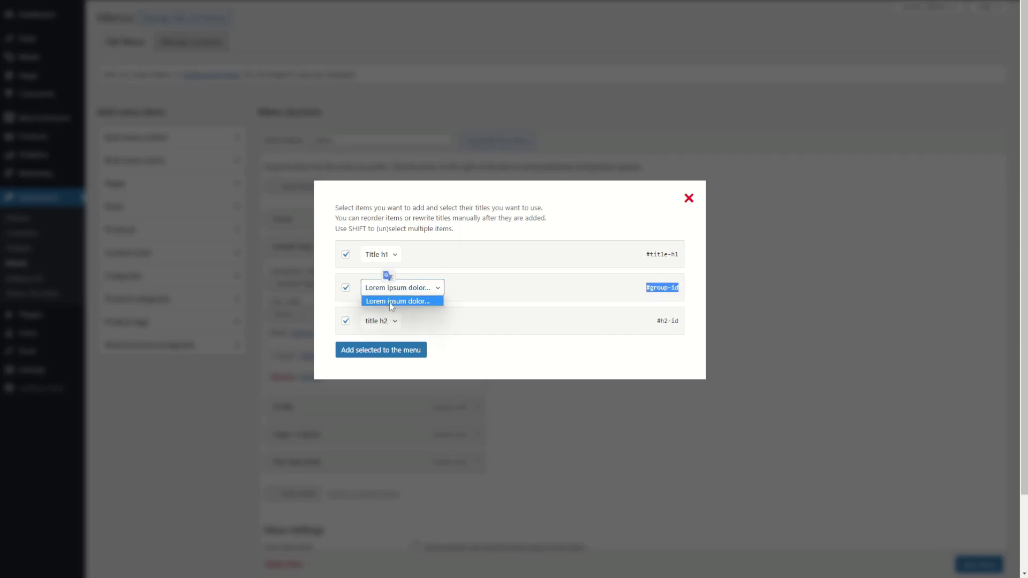
{"action": "left_click", "coordinate": [390, 302]}
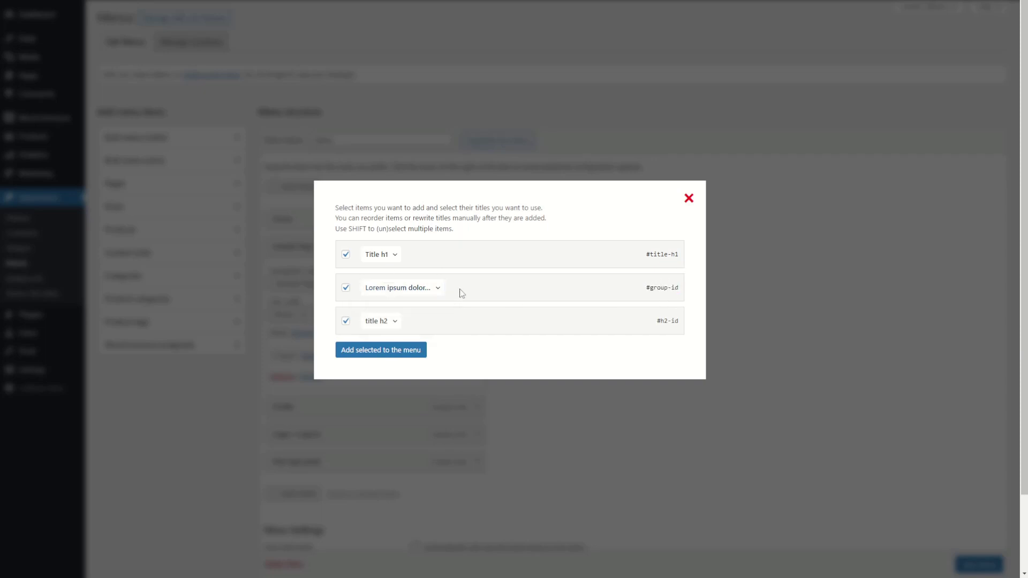
{"action": "left_click", "coordinate": [417, 289]}
{"action": "left_click", "coordinate": [411, 302]}
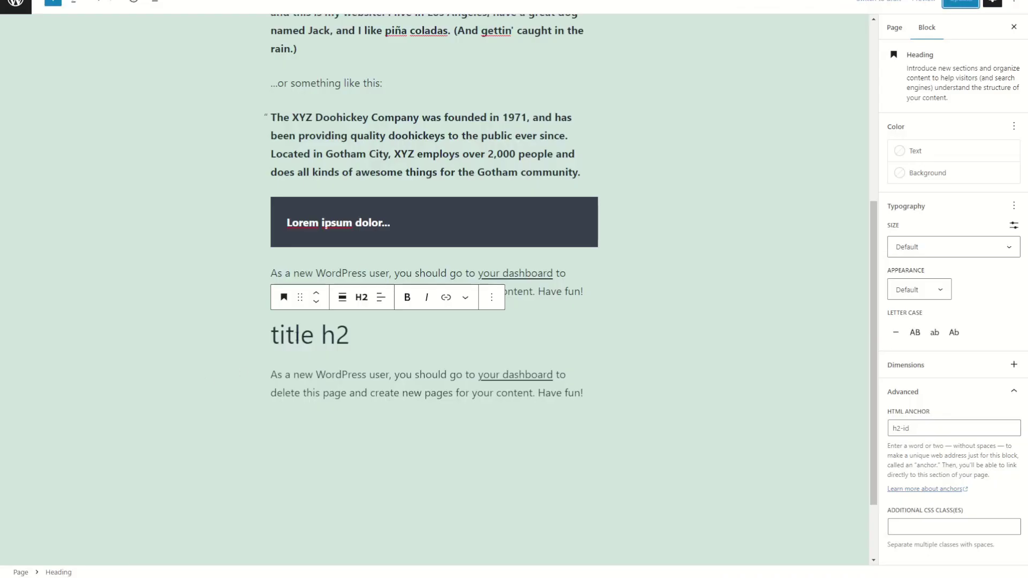
- Back in the page editor, insert "suptitle" directly above the "title h2" heading and make it an H5 heading
{"action": "key", "text": "Return"}
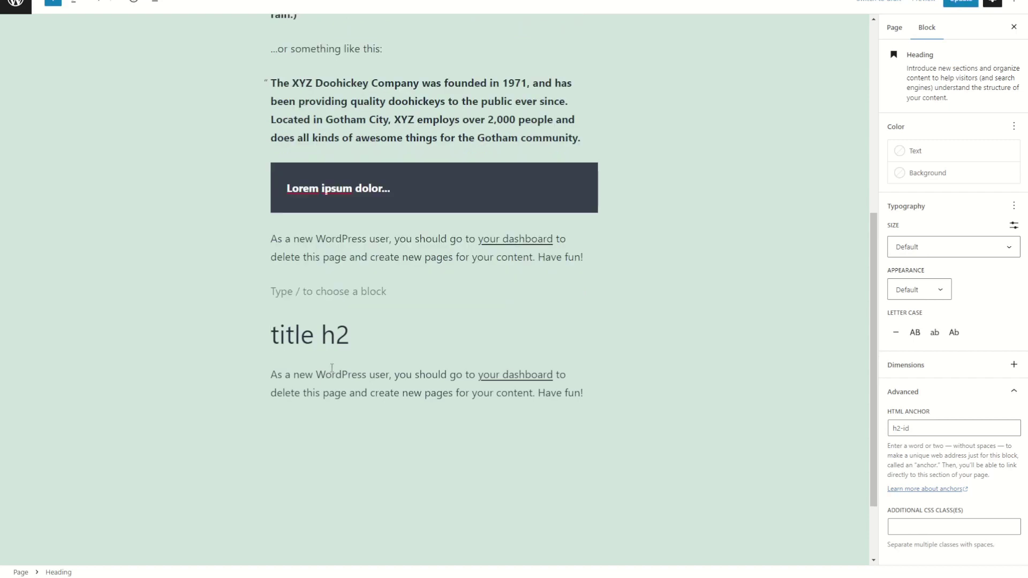
{"action": "type", "text": "suptitle"}
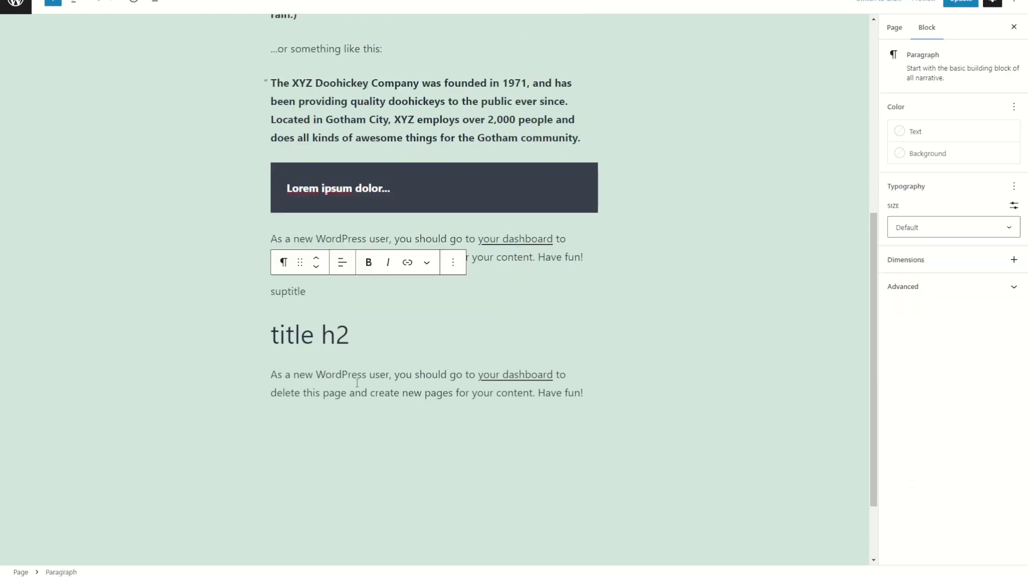
{"action": "left_click", "coordinate": [284, 263]}
{"action": "left_click", "coordinate": [324, 313]}
{"action": "left_click", "coordinate": [362, 262]}
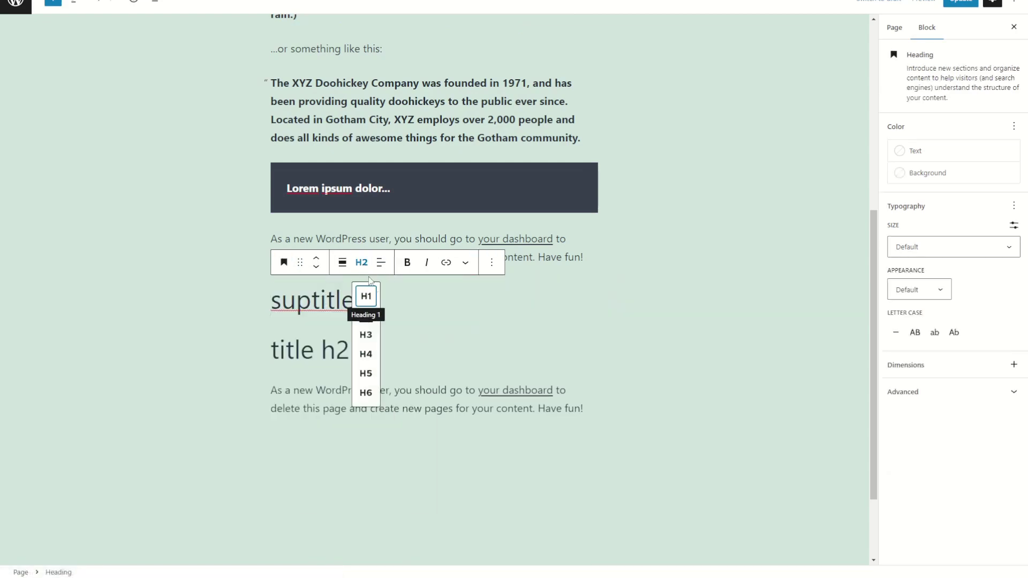
{"action": "left_click", "coordinate": [367, 374]}
{"action": "left_click", "coordinate": [293, 289]}
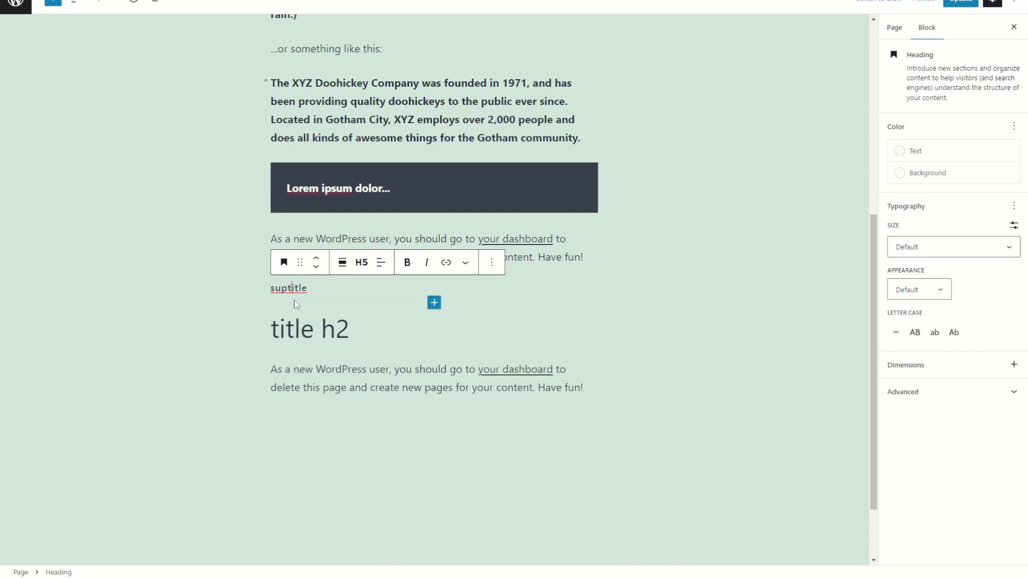
- Delete the "suptitle" heading directly above the "title h2" heading on the page
{"action": "left_click_drag", "start_coordinate": [277, 290], "coordinate": [308, 292]}
{"action": "key", "text": "BackSpace"}
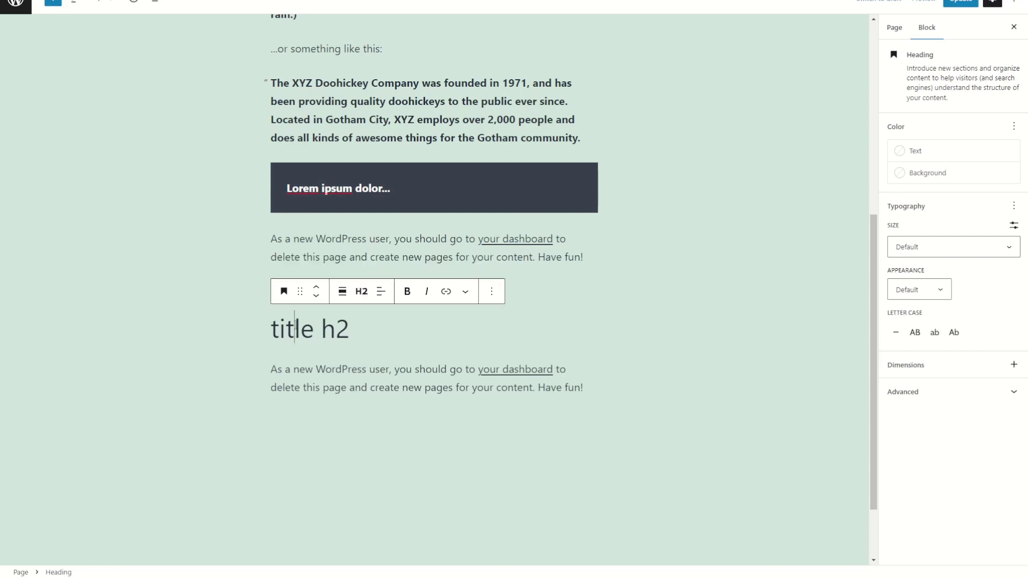
{"action": "double_click", "coordinate": [292, 329]}
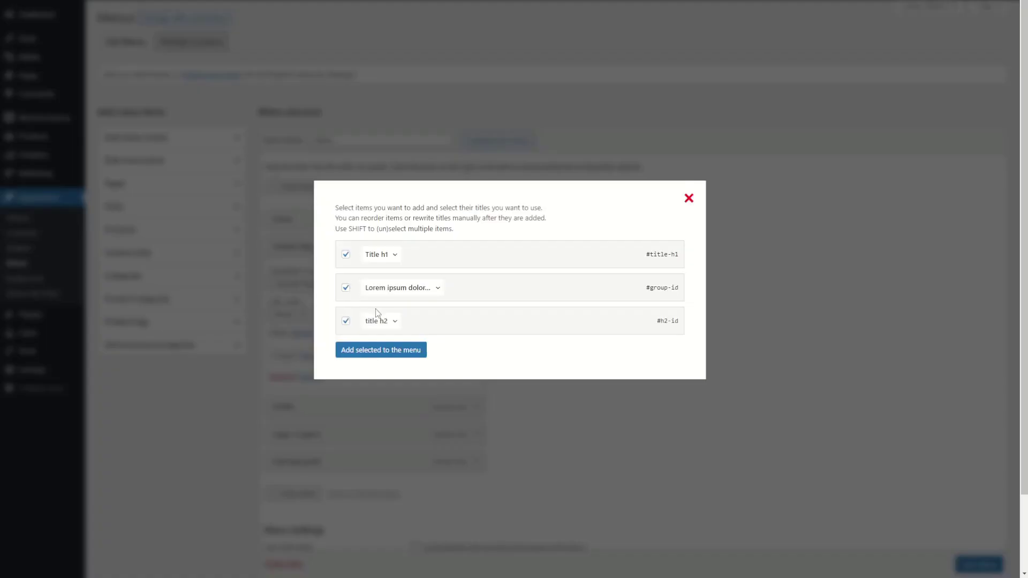
- Return to the Sample Page item's anchor selection in Menus and check the title choices of the #h2-id, #group-id and #title-h1 entries
{"action": "left_click", "coordinate": [378, 321]}
{"action": "left_click", "coordinate": [396, 290]}
{"action": "left_click", "coordinate": [379, 255]}
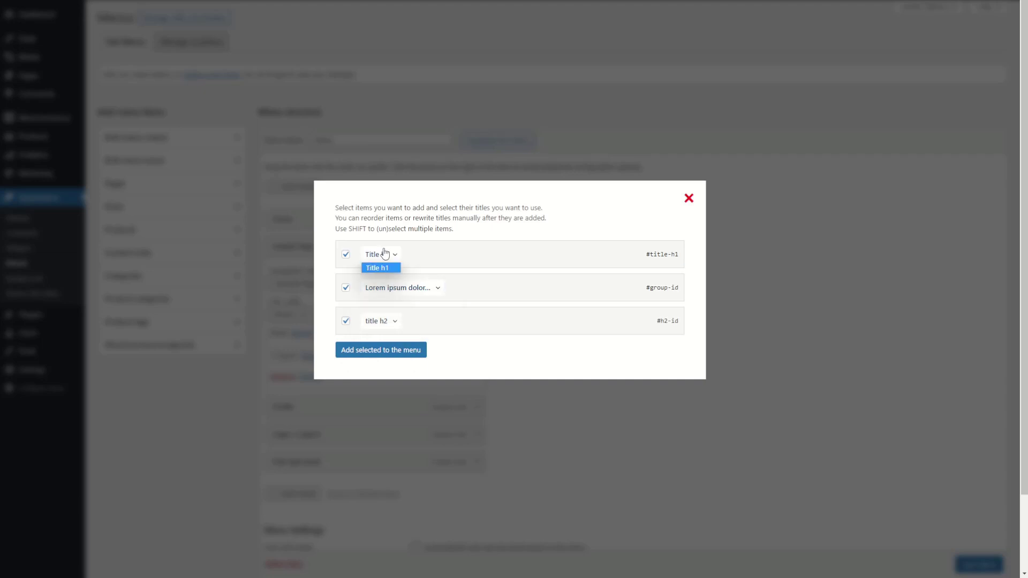
{"action": "left_click", "coordinate": [507, 295]}
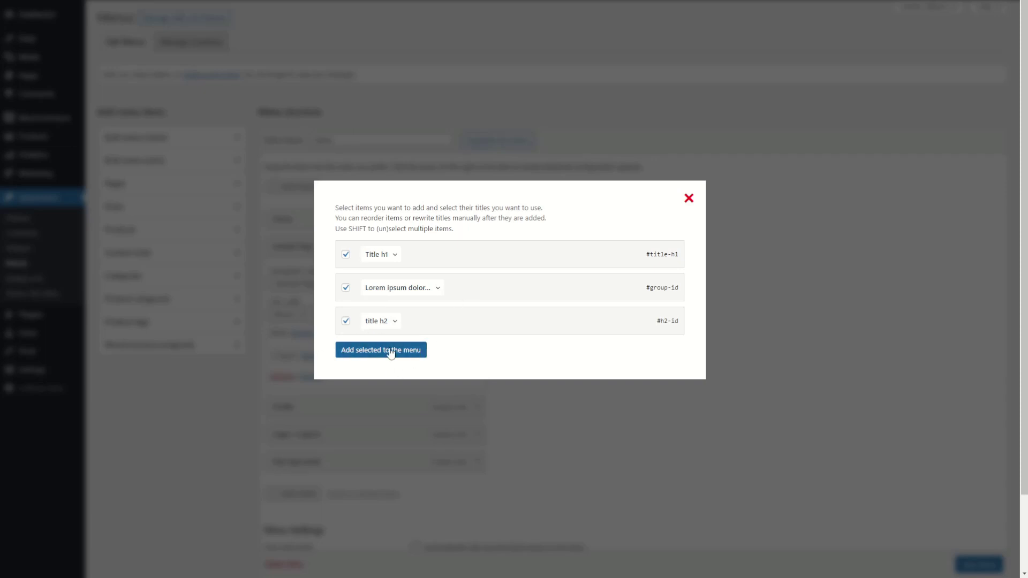
- Deselect the #h2-id, #group-id and #title-h1 entries in the anchor selection
{"action": "left_click", "coordinate": [346, 320]}
{"action": "left_click", "coordinate": [345, 287]}
{"action": "left_click", "coordinate": [346, 255]}
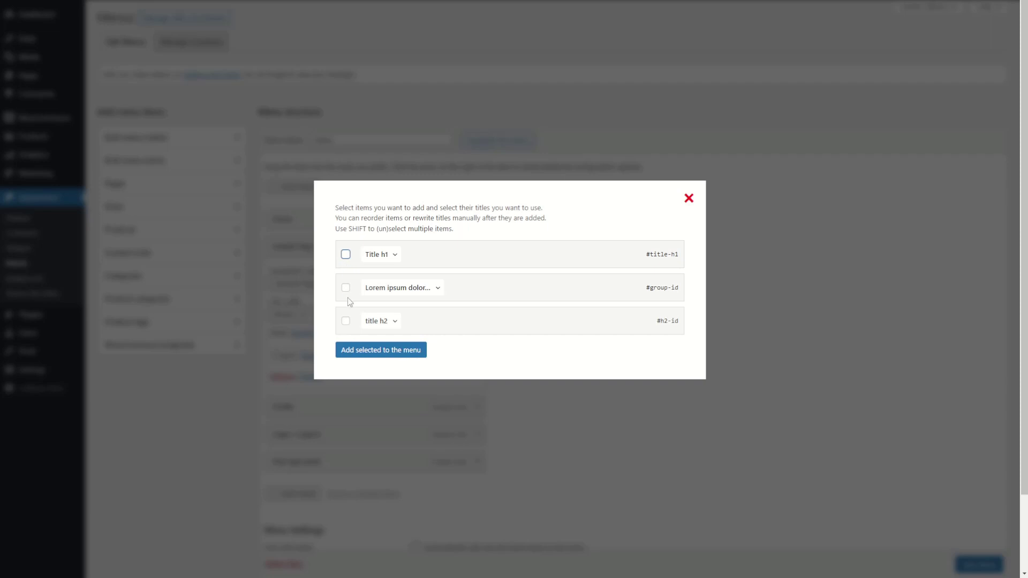
- Select the anchor entries from #title-h1 through #h2-id as a range, add them to the menu and collapse the Sample Page item
{"action": "left_click_drag", "start_coordinate": [336, 229], "coordinate": [460, 231]}
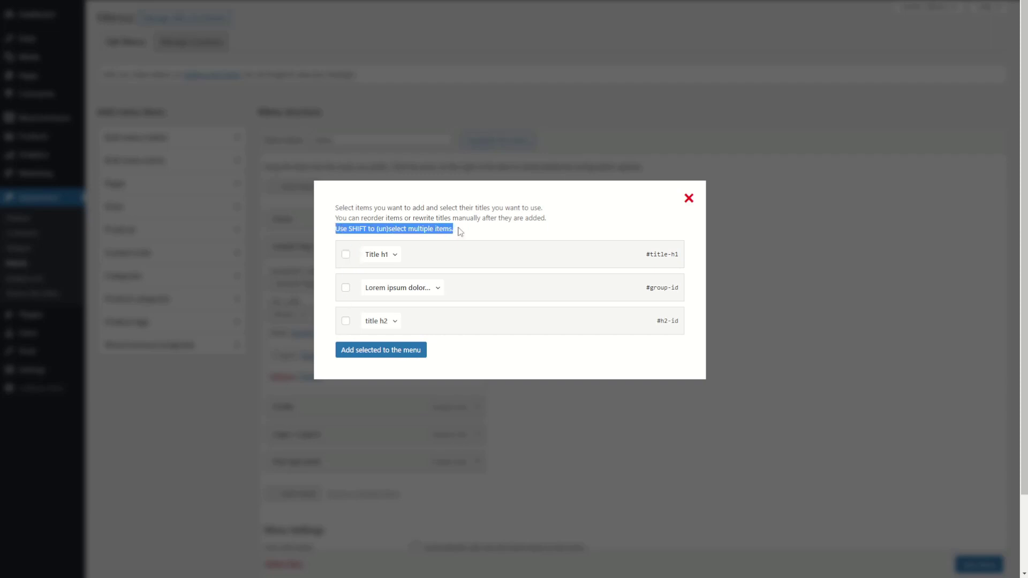
{"action": "left_click", "coordinate": [369, 246]}
{"action": "left_click", "coordinate": [346, 254]}
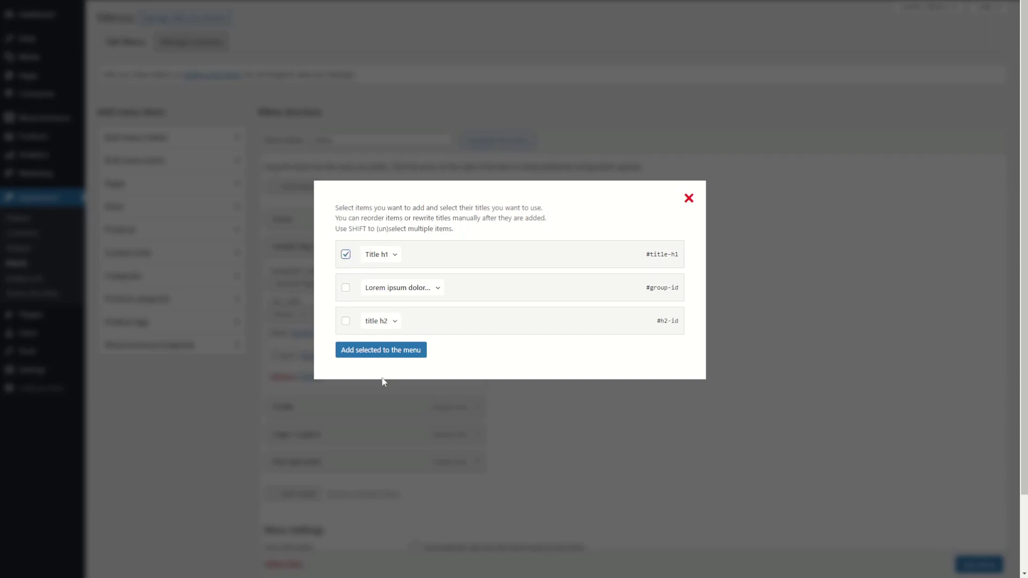
{"action": "left_click", "coordinate": [345, 320], "text": "shift"}
{"action": "left_click", "coordinate": [423, 231]}
{"action": "left_click", "coordinate": [362, 352]}
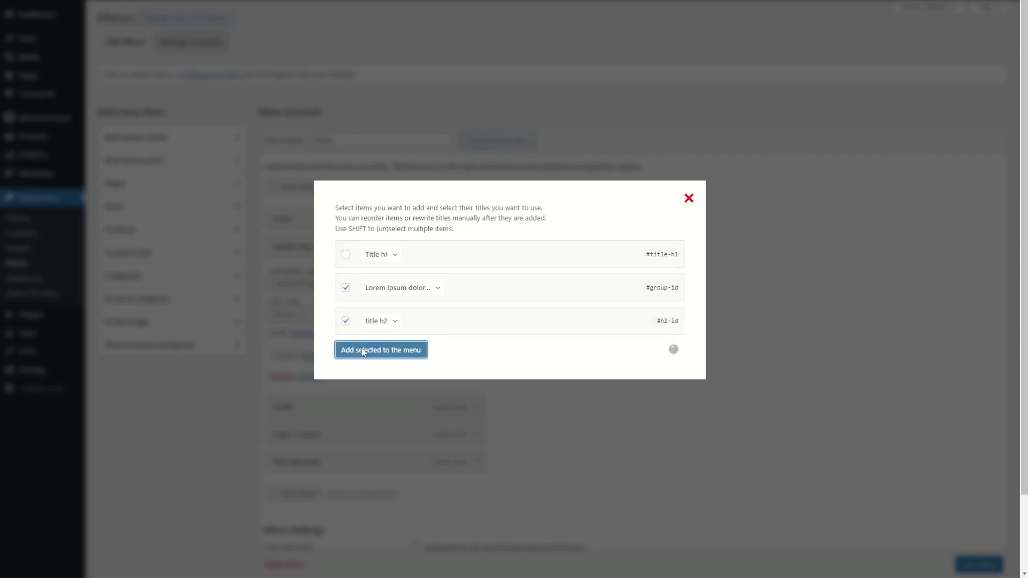
{"action": "left_click", "coordinate": [363, 351]}
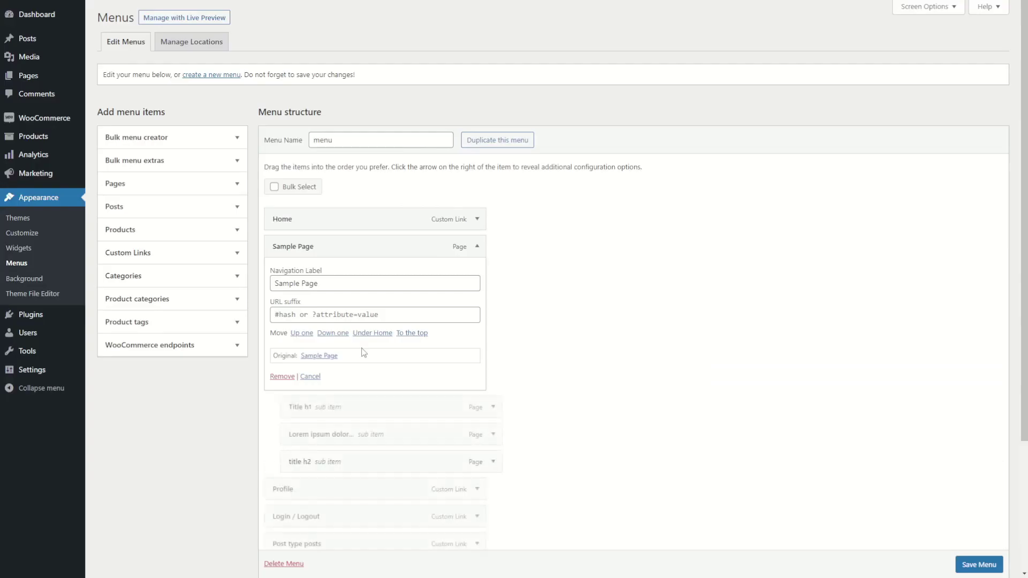
{"action": "left_click", "coordinate": [477, 248]}
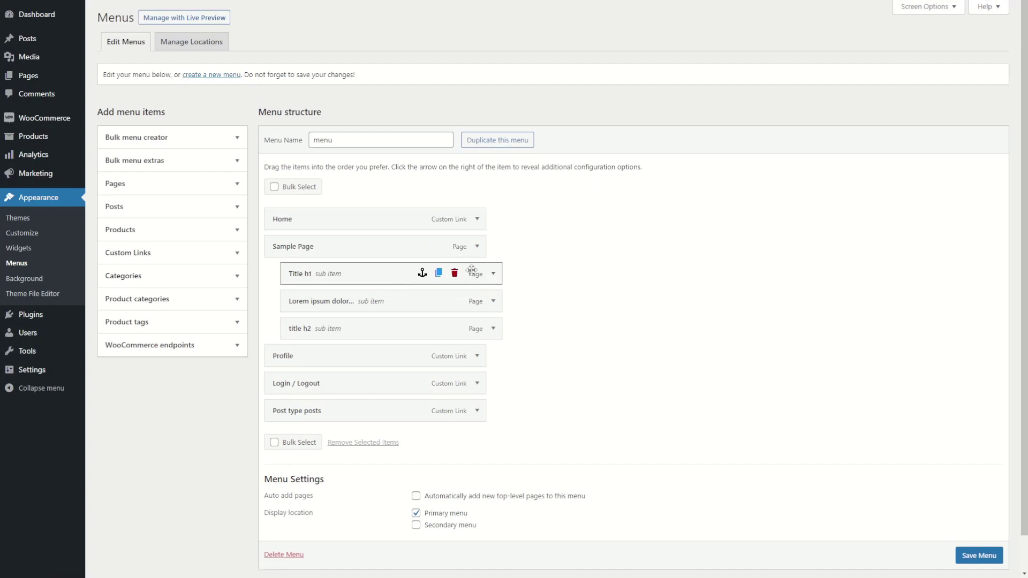
- Expand the Title h1 sub item and examine its navigation label and URL suffix
{"action": "left_click", "coordinate": [495, 274]}
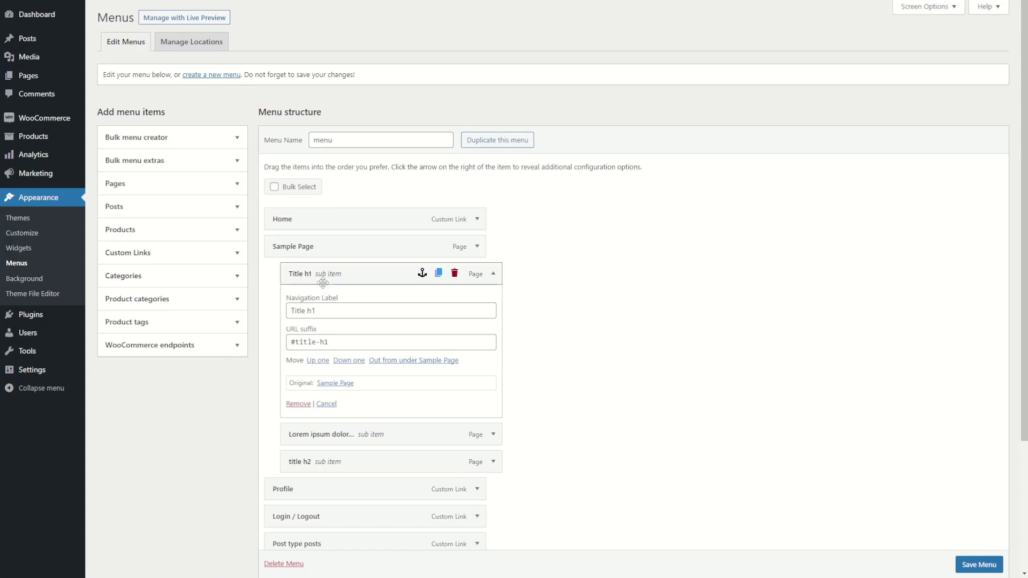
{"action": "triple_click", "coordinate": [353, 309]}
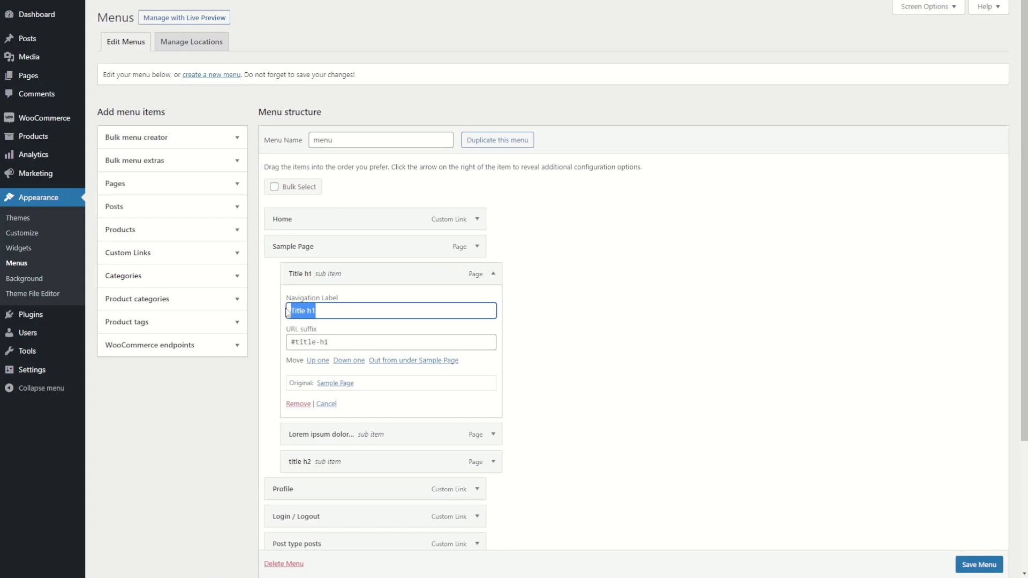
{"action": "scroll", "coordinate": [352, 310], "scroll_direction": "down", "scroll_amount": 1}
{"action": "scroll", "coordinate": [352, 310], "scroll_direction": "down", "scroll_amount": 2}
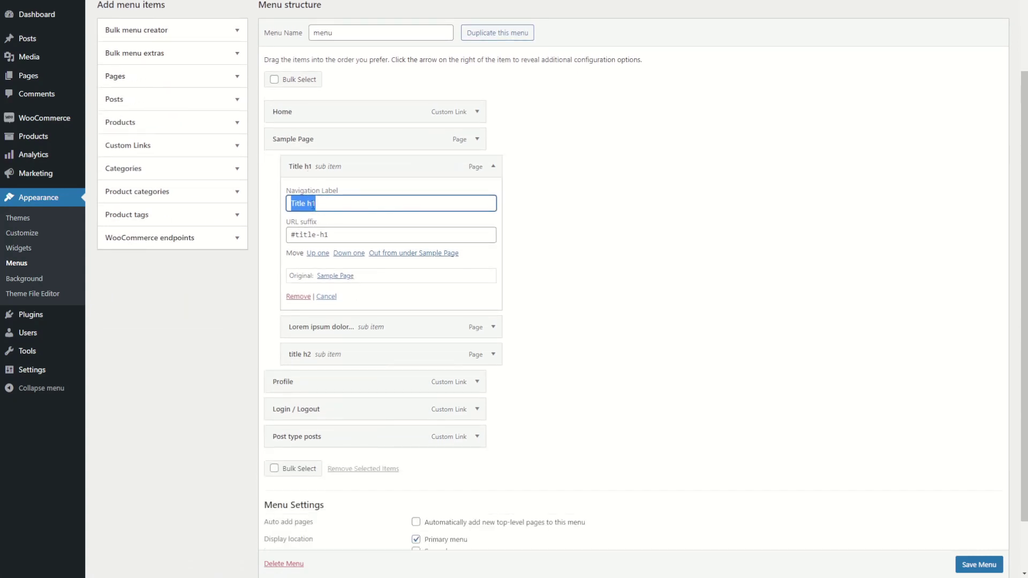
{"action": "left_click", "coordinate": [313, 204]}
{"action": "left_click_drag", "start_coordinate": [285, 222], "coordinate": [323, 227]}
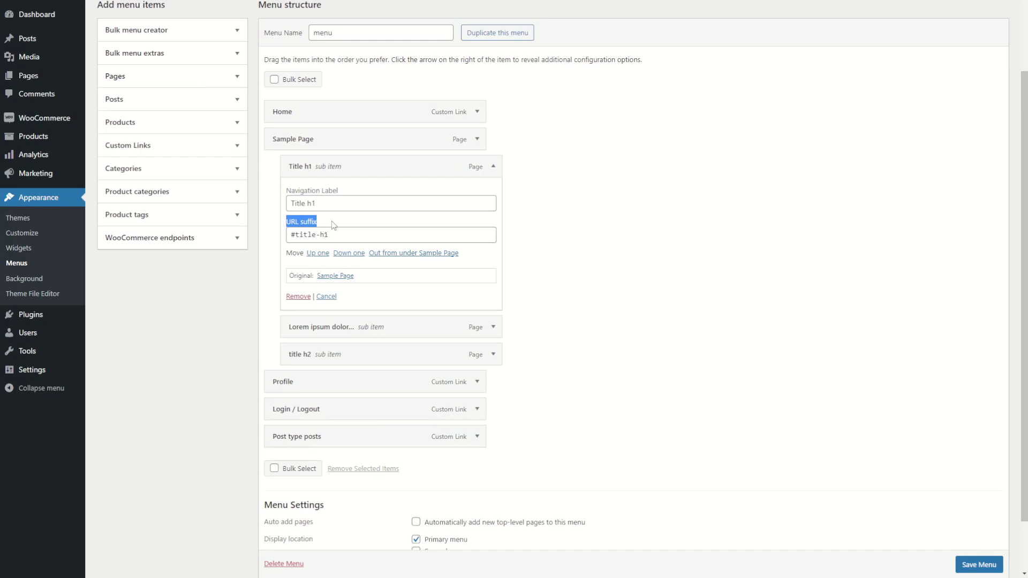
{"action": "left_click_drag", "start_coordinate": [330, 235], "coordinate": [289, 234]}
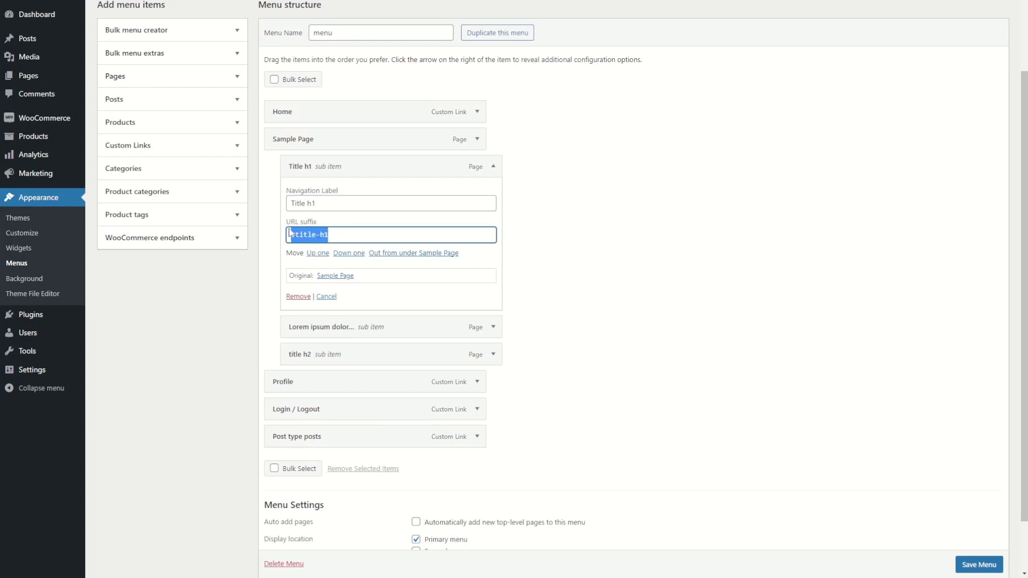
{"action": "mouse_move", "coordinate": [378, 170]}
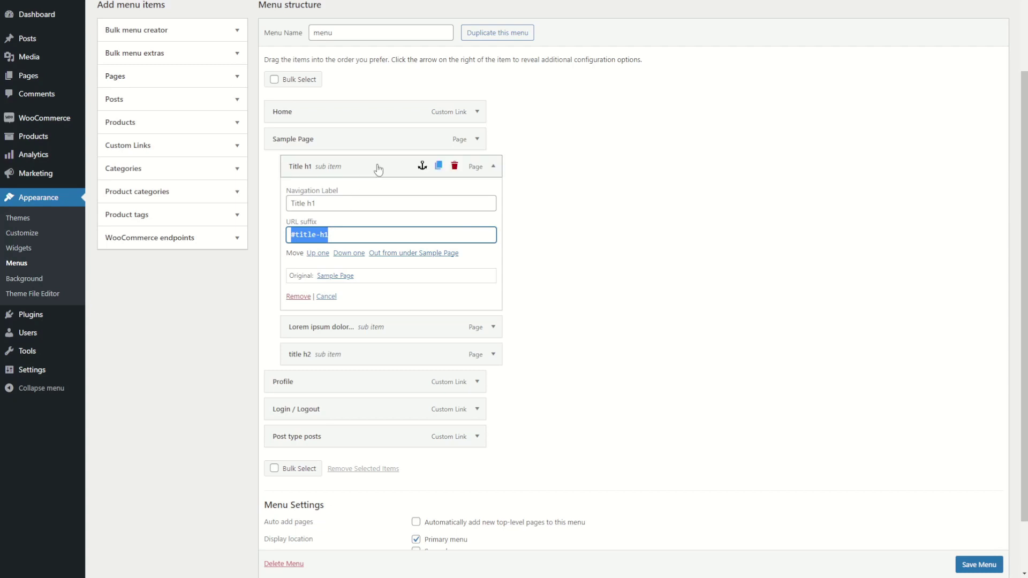
- Collapse the Title h1 sub item and save the menu
{"action": "left_click", "coordinate": [493, 167]}
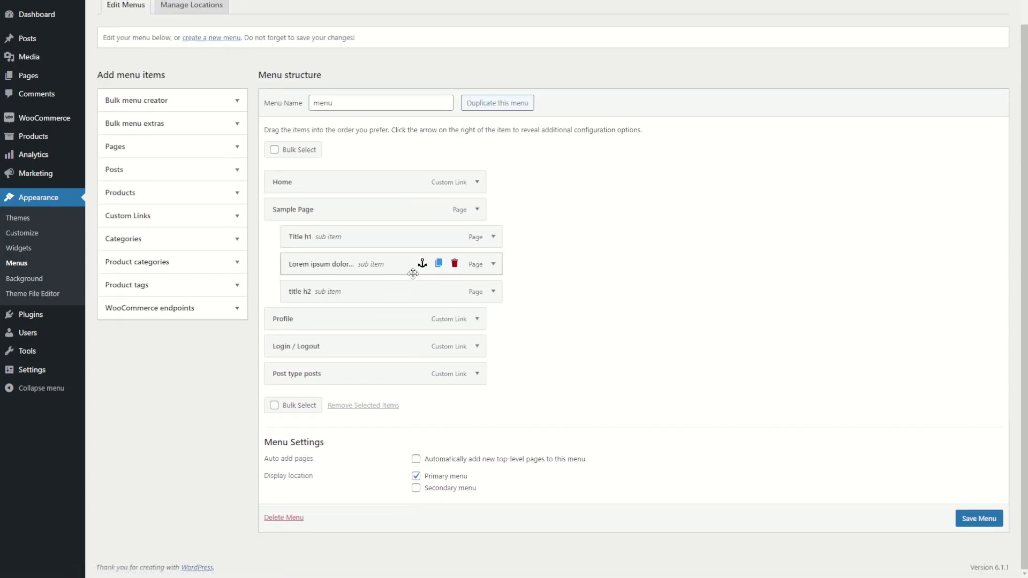
{"action": "left_click", "coordinate": [984, 520]}
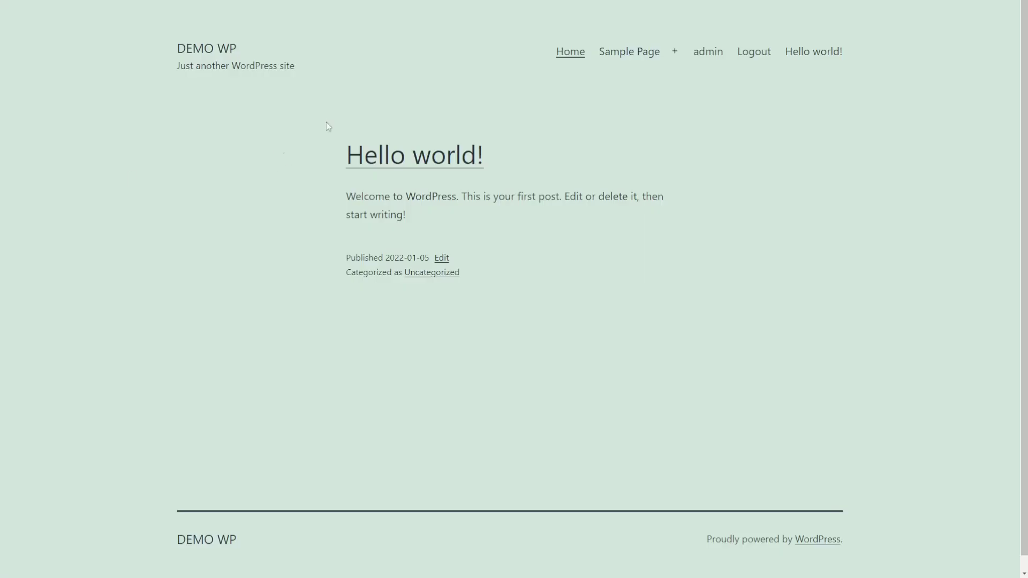
- On the site's front end, follow the title h2 link under Sample Page and check the heading it leads to
{"action": "mouse_move", "coordinate": [627, 53]}
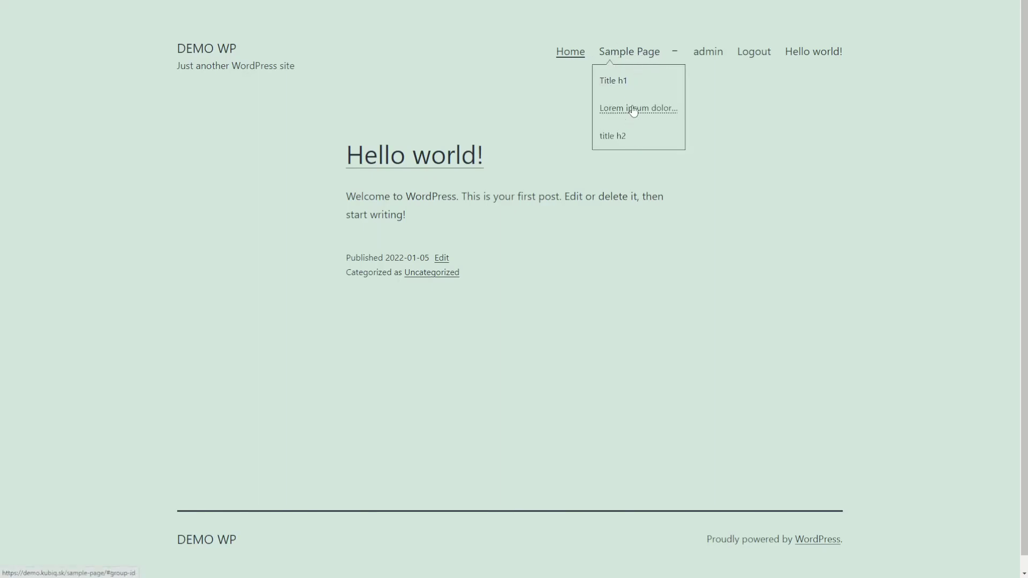
{"action": "left_click", "coordinate": [619, 139]}
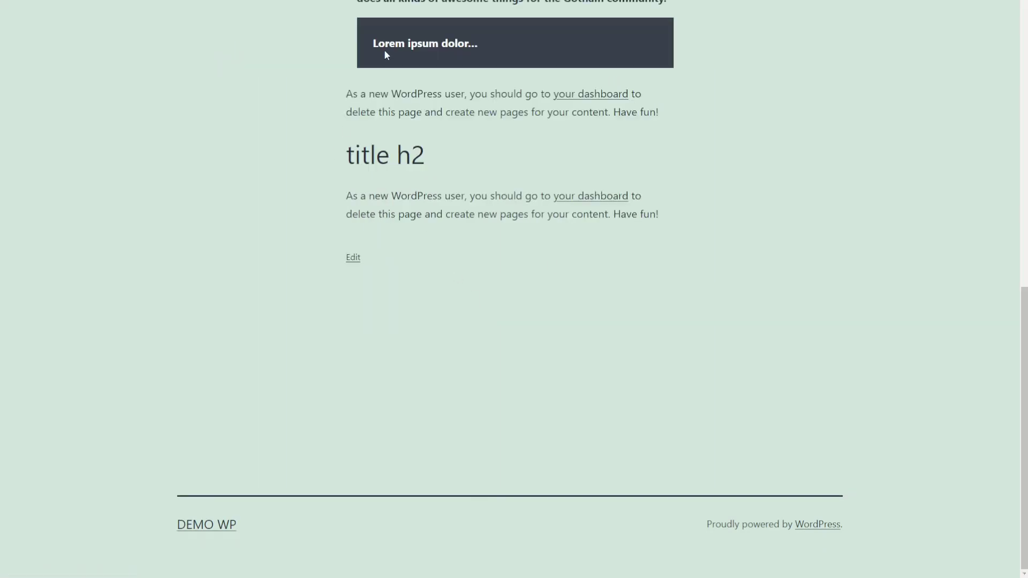
{"action": "left_click_drag", "start_coordinate": [333, 155], "coordinate": [431, 165]}
{"action": "left_click", "coordinate": [380, 135]}
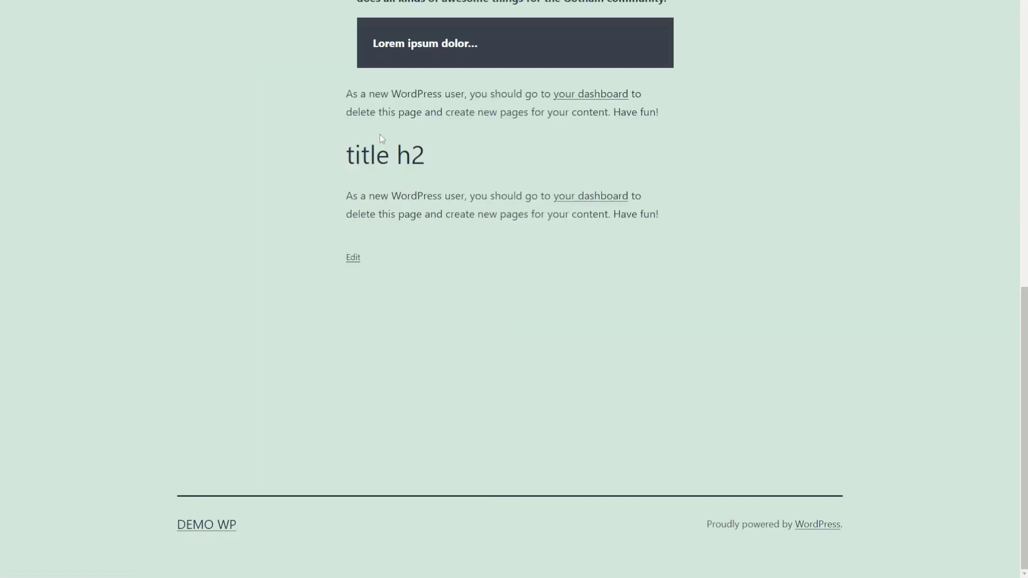